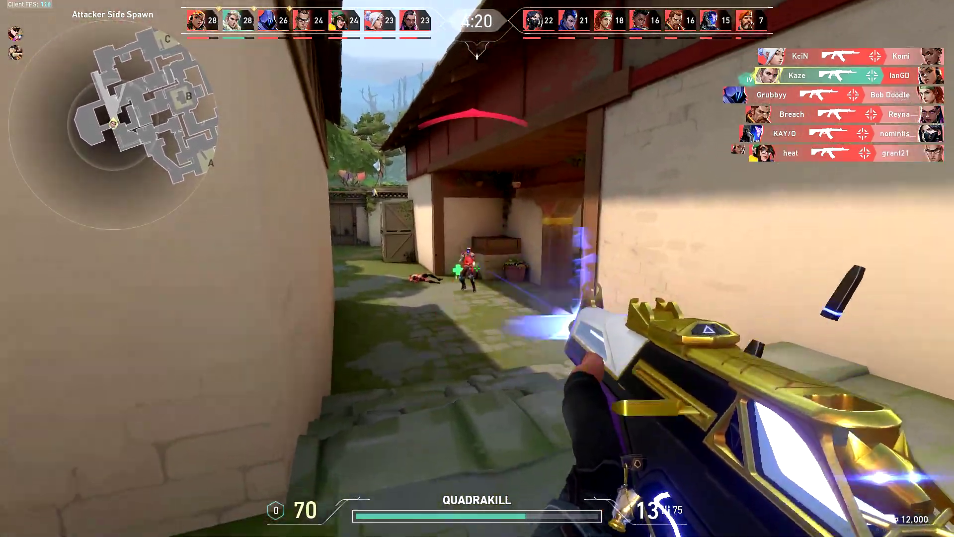
# - Shoot the last enemy to finish the VALORANT round with an ACE, then switch to the knife
pyautogui.click(477, 269)
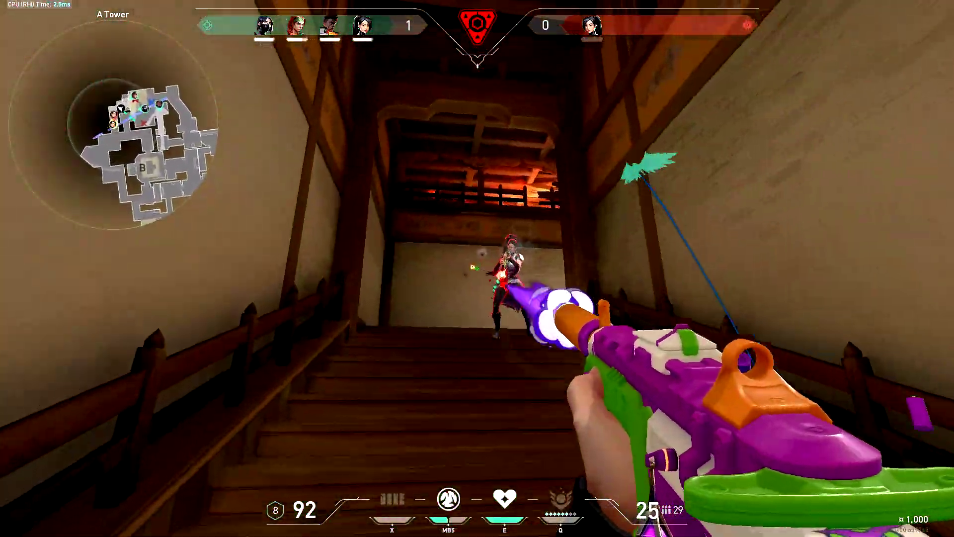
pyautogui.press('3')
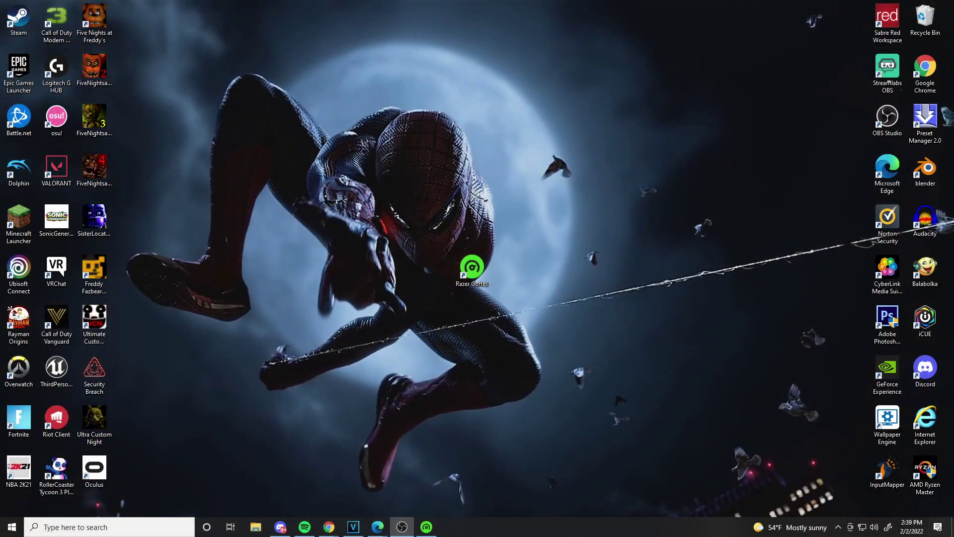
# - Launch NVIDIA Control Panel from the desktop menu and go to Adjust desktop color settings
pyautogui.rightClick(527, 115)
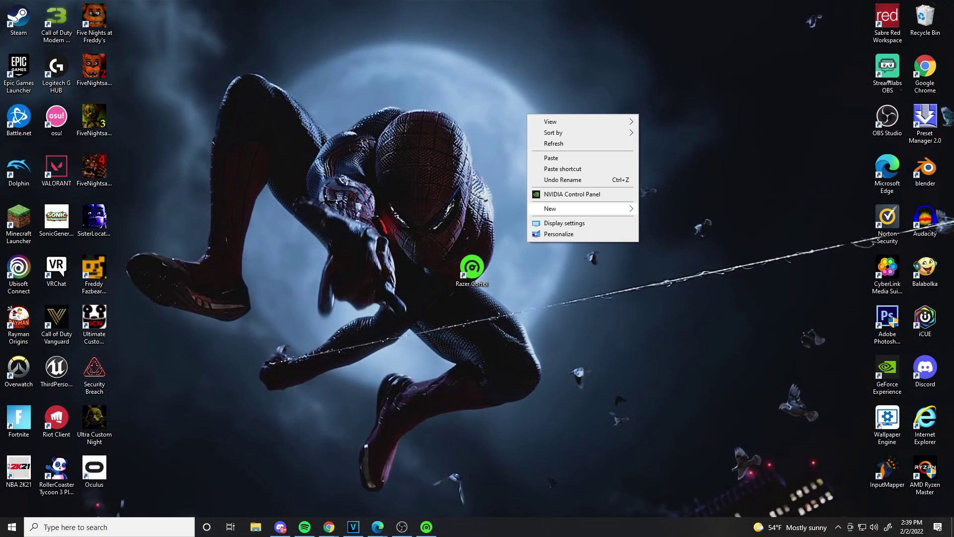
pyautogui.click(571, 194)
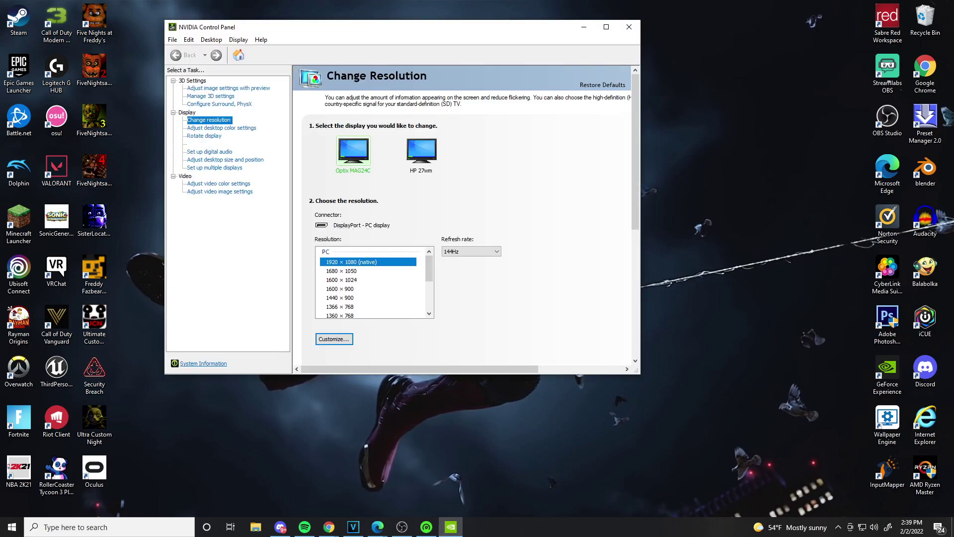
pyautogui.click(221, 128)
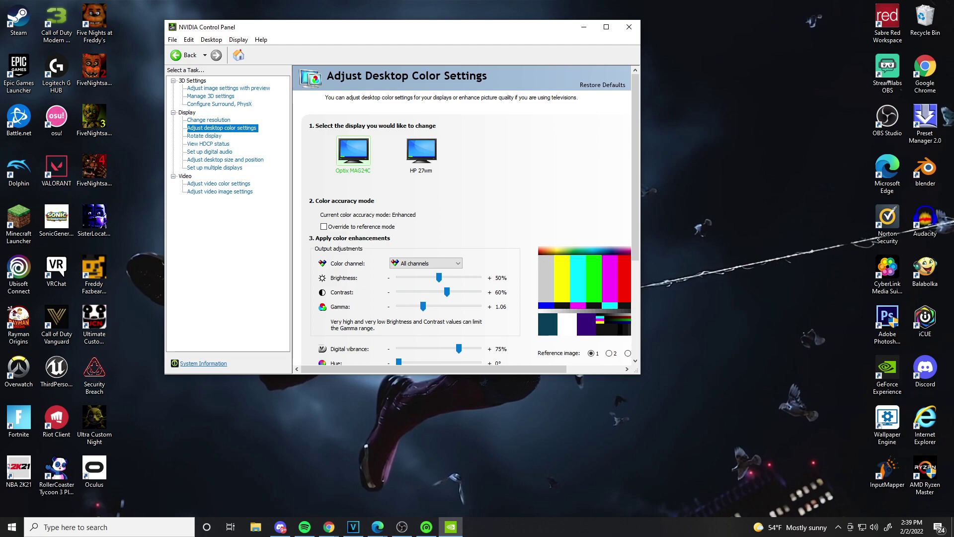
# - Set Optix MAG24C brightness to 55% and contrast to 62%, try hue 359°, and keep vibrance at 75%
pyautogui.scroll(-2, 466, 216)
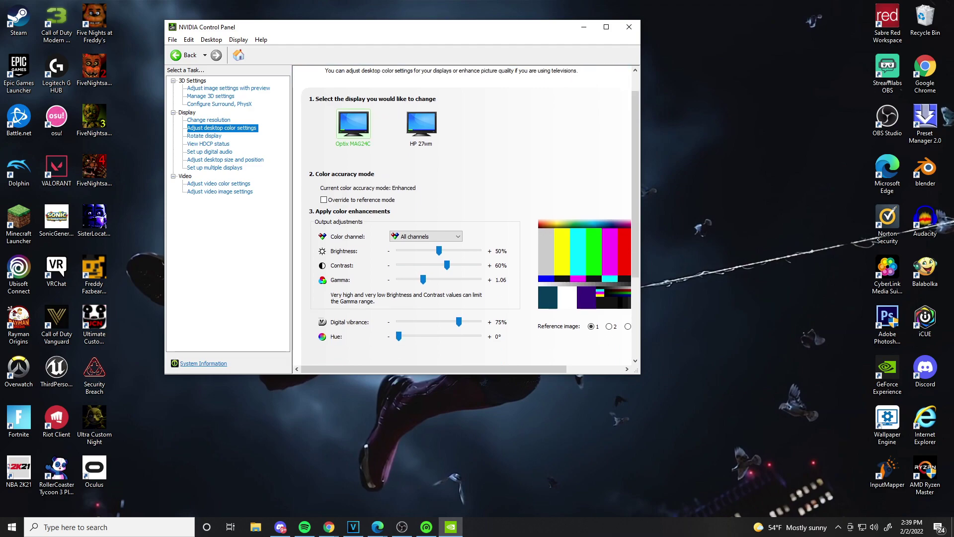
pyautogui.scroll(1, 447, 264)
pyautogui.scroll(-2, 447, 263)
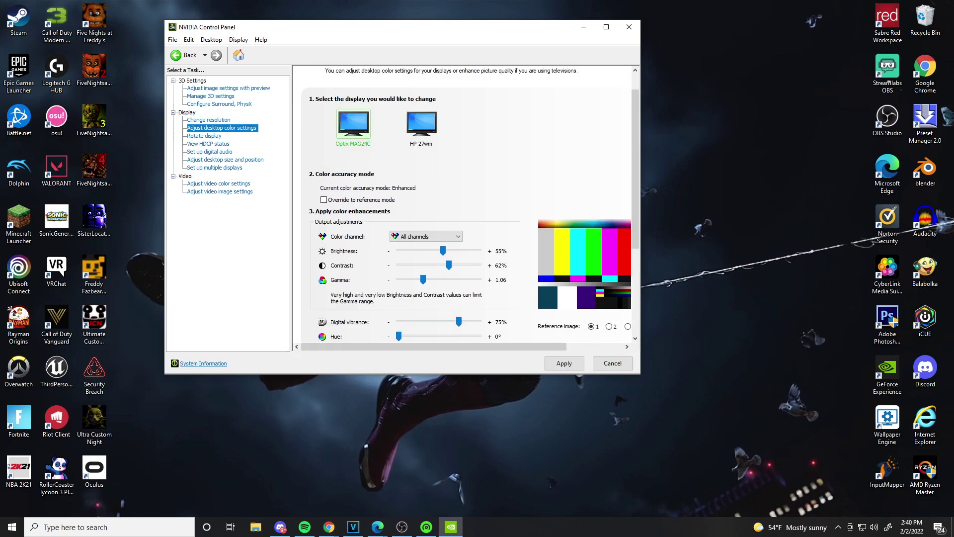
pyautogui.scroll(-1, 462, 209)
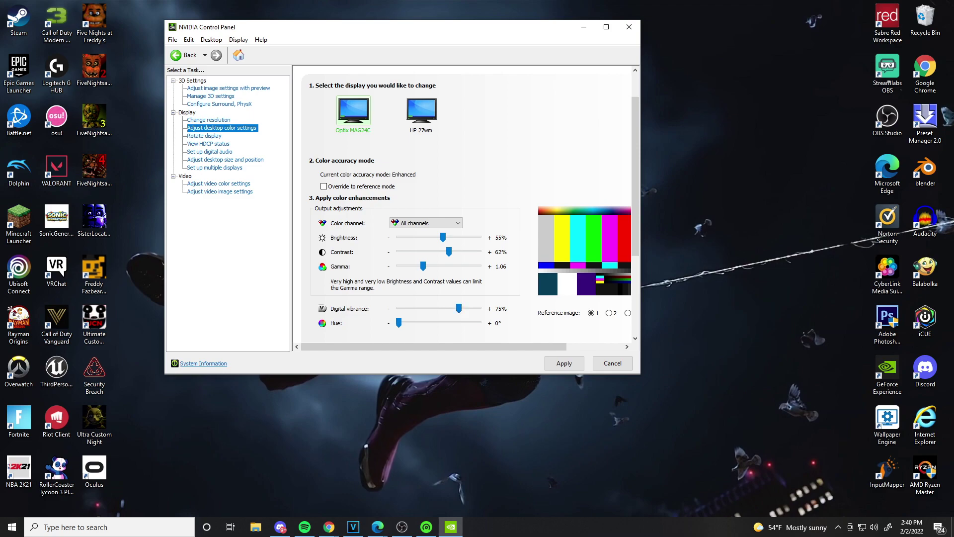
pyautogui.moveTo(398, 323)
pyautogui.mouseDown()
pyautogui.moveTo(479, 323)
pyautogui.moveTo(398, 323)
pyautogui.mouseUp()
pyautogui.moveTo(458, 309); pyautogui.dragTo(459, 308)
pyautogui.scroll(1, 470, 204)
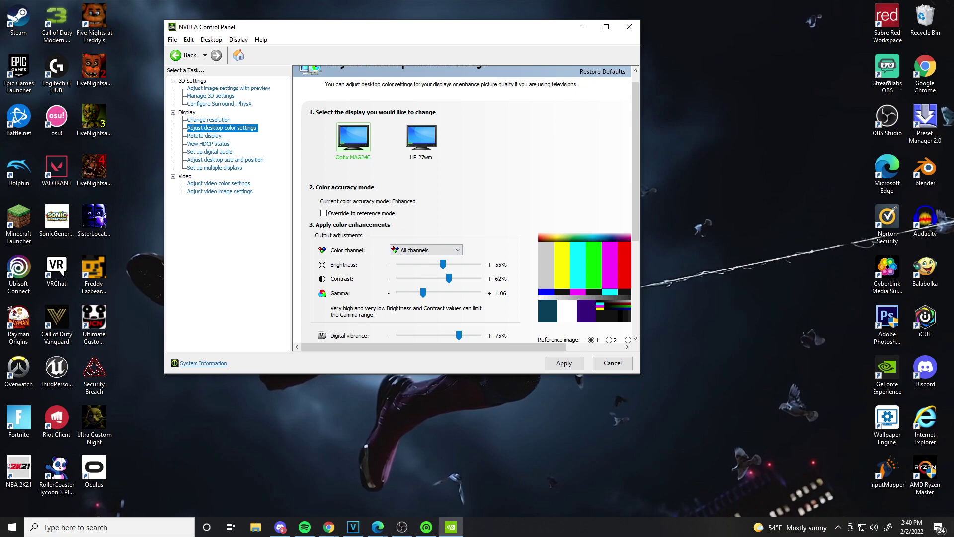
# - Visit the video colour page, raise desktop gamma to 1.11, and launch Intel Graphics Settings
pyautogui.click(218, 184)
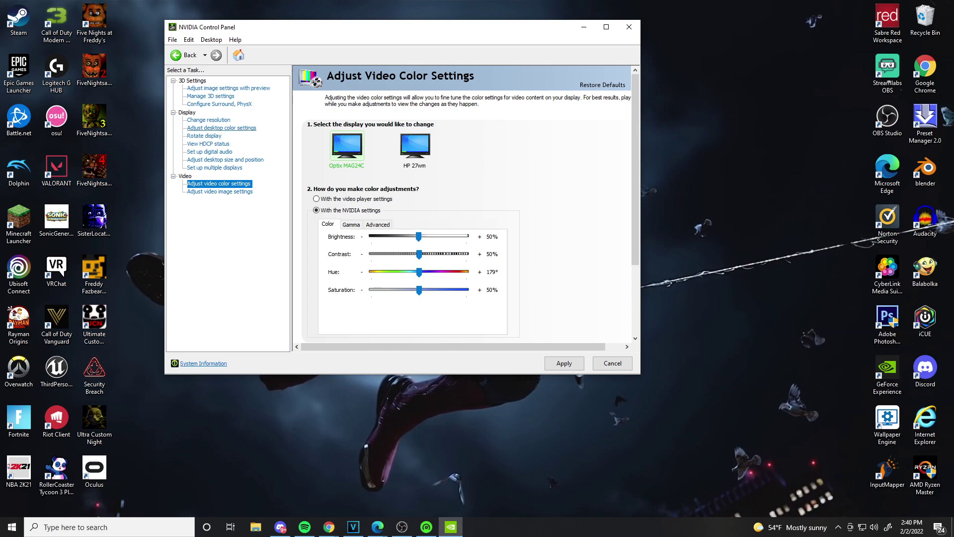
pyautogui.click(221, 129)
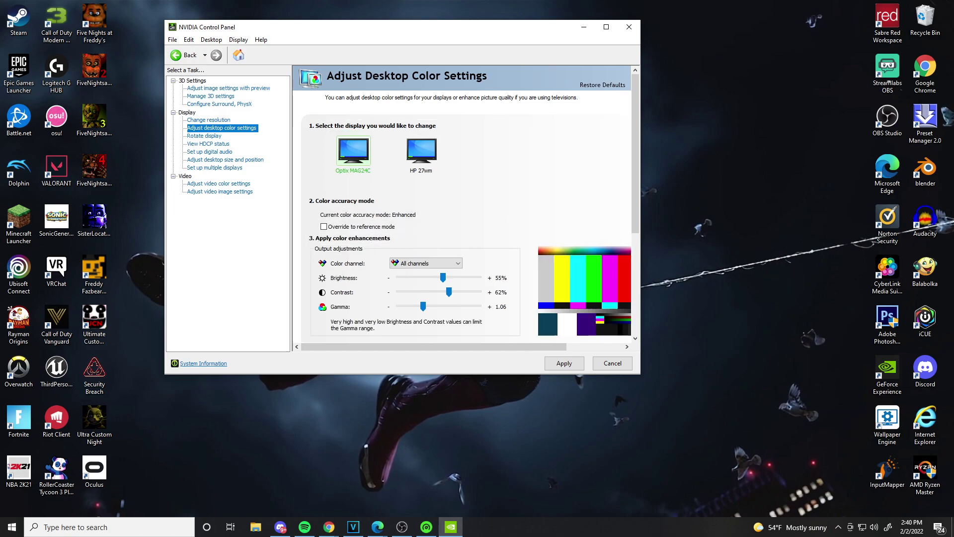
pyautogui.scroll(-1, 465, 204)
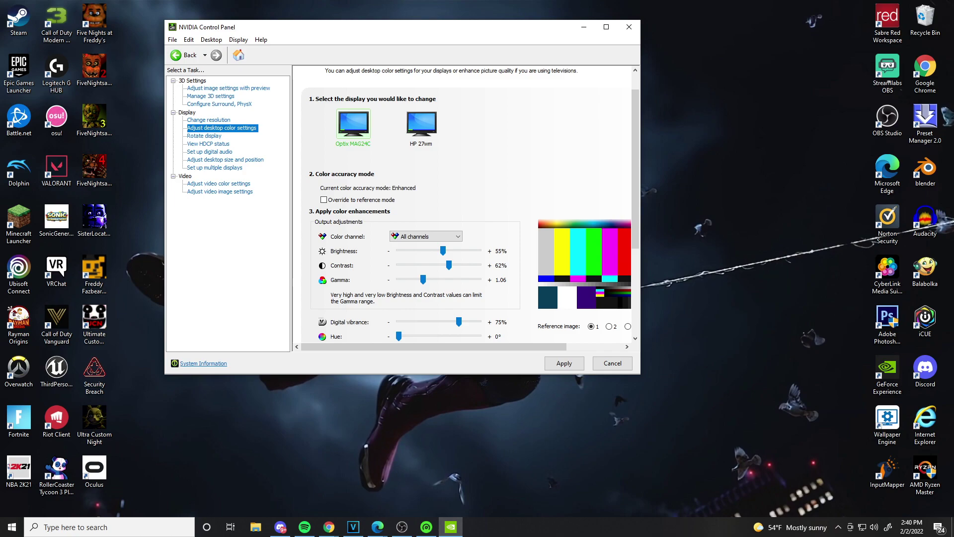
pyautogui.scroll(-2, 466, 205)
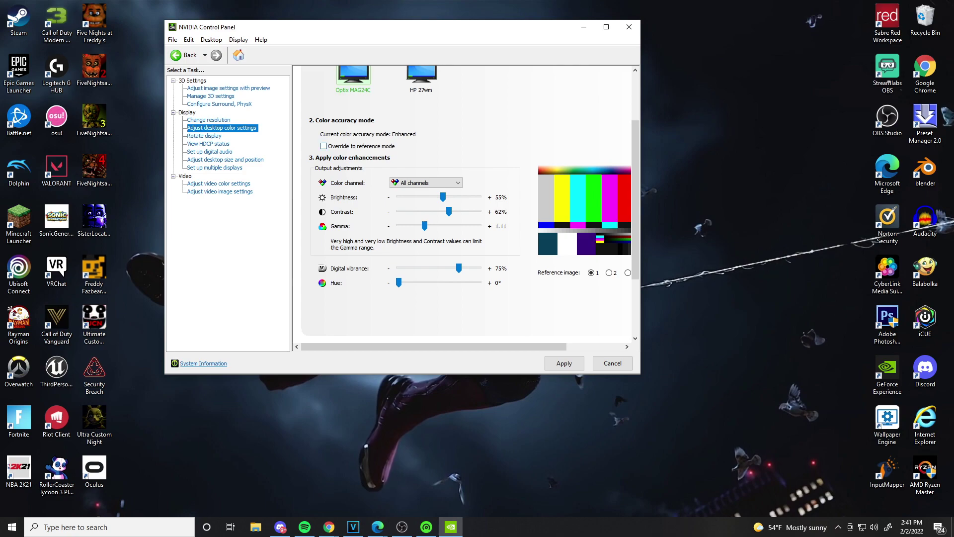
pyautogui.scroll(4, 466, 204)
pyautogui.scroll(-3, 466, 204)
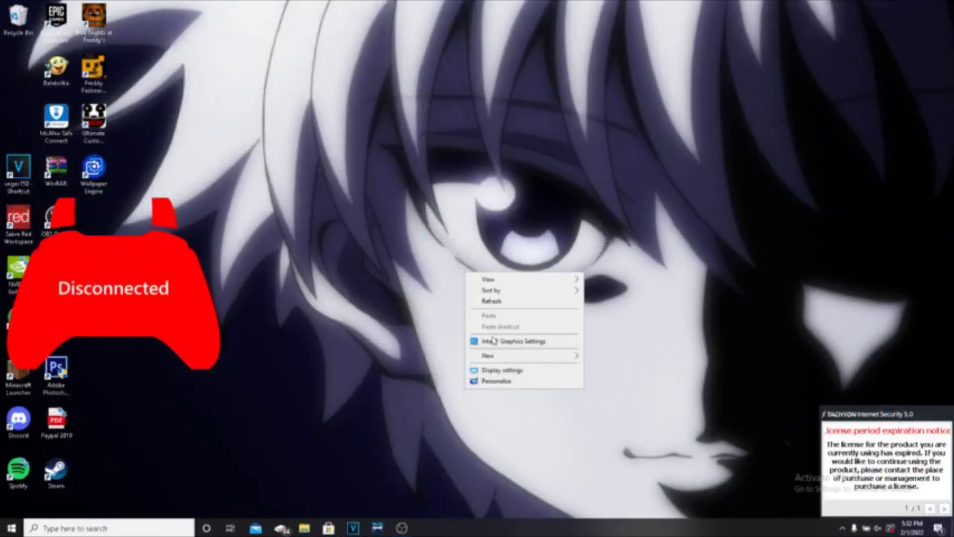
pyautogui.click(493, 340)
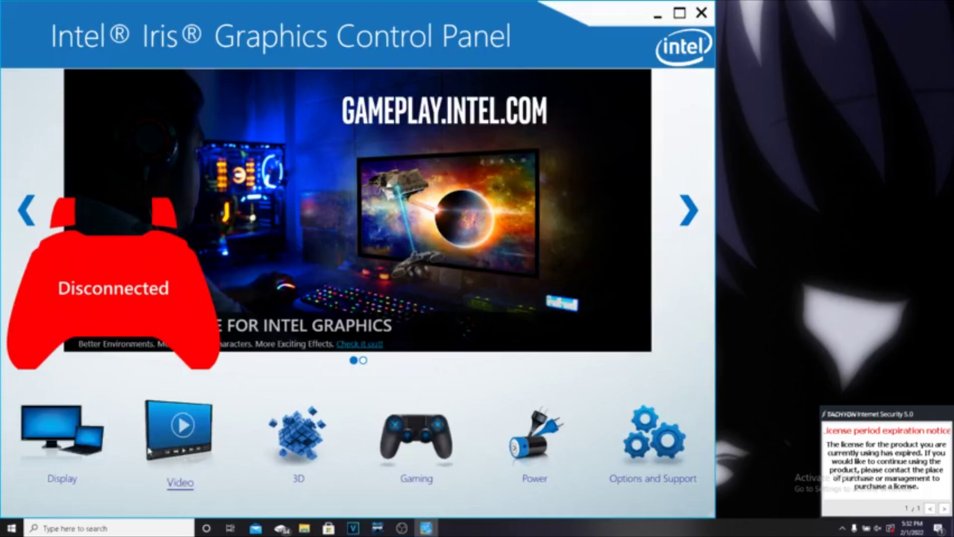
# - Open the built-in display's Color Settings in Intel Graphics, after checking the other display pages
pyautogui.click(73, 489)
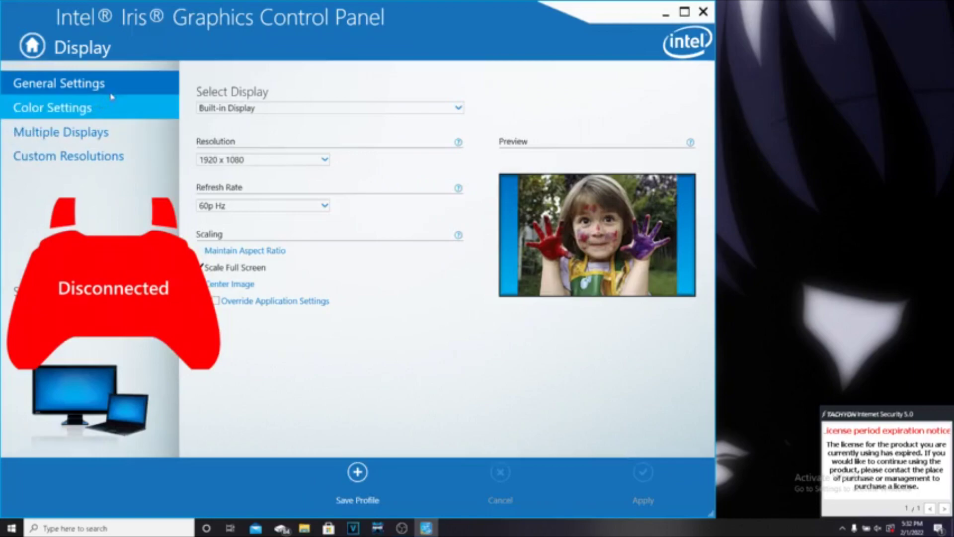
pyautogui.click(230, 110)
pyautogui.click(230, 110)
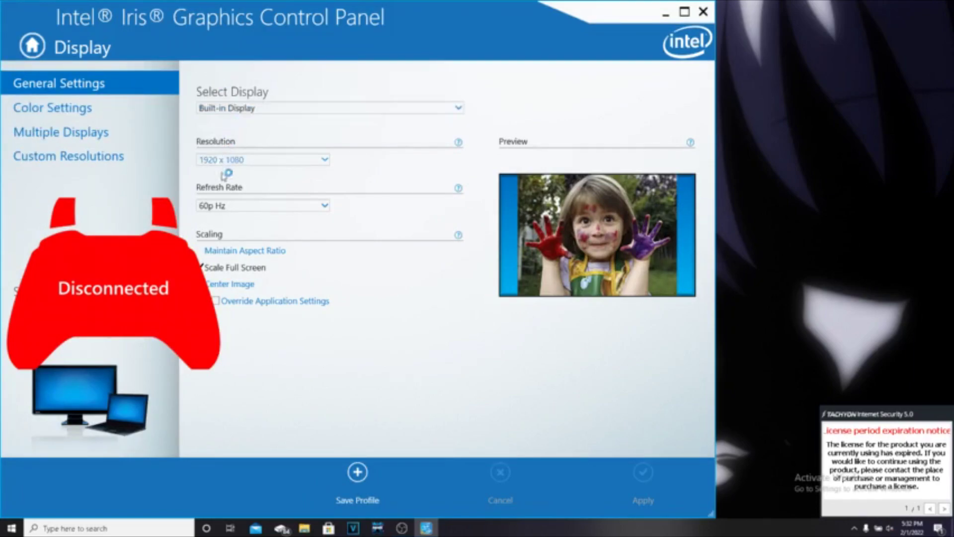
pyautogui.click(108, 108)
pyautogui.click(136, 131)
pyautogui.click(114, 107)
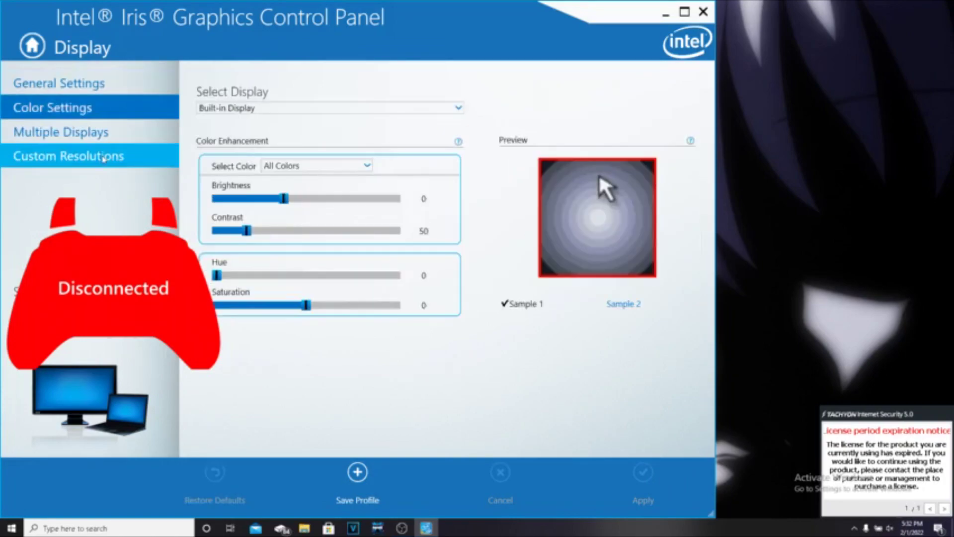
pyautogui.click(104, 159)
pyautogui.click(389, 305)
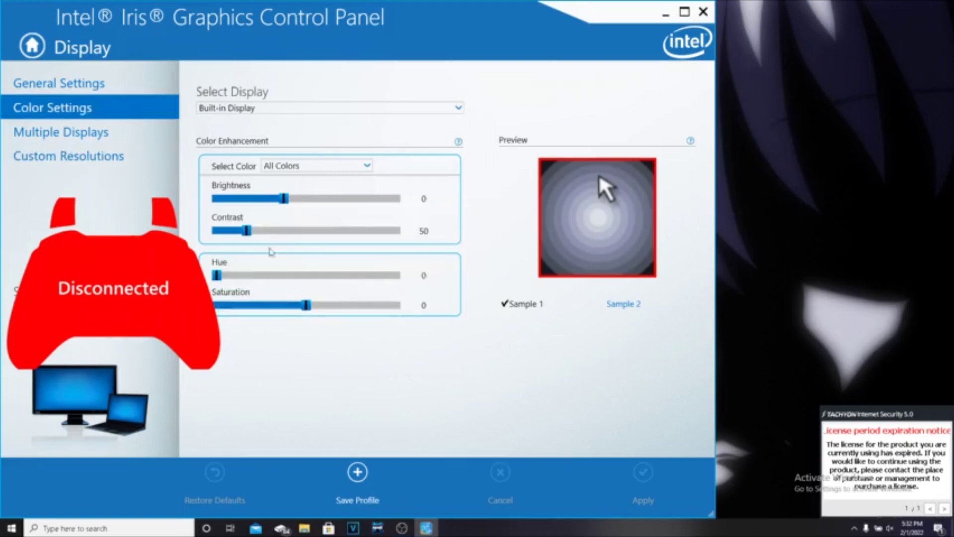
pyautogui.click(67, 93)
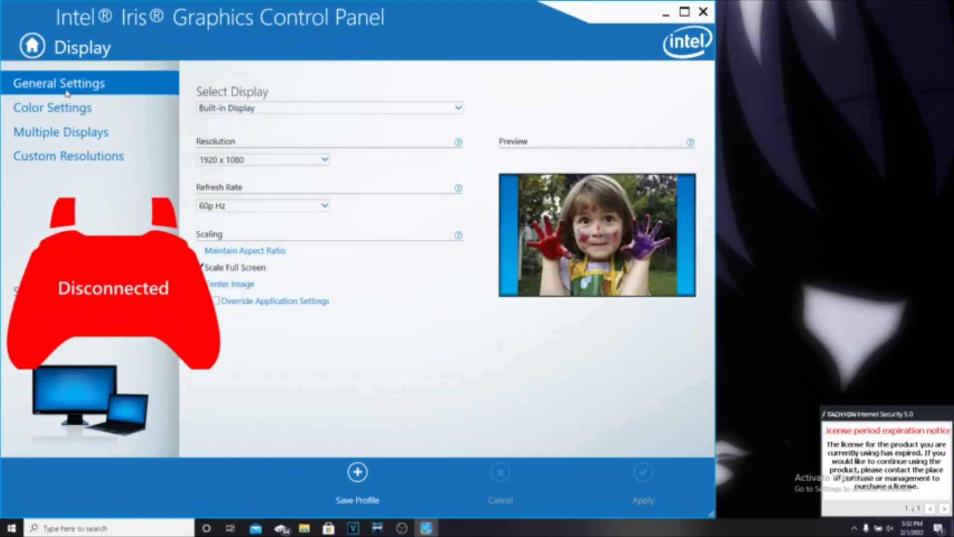
pyautogui.click(72, 114)
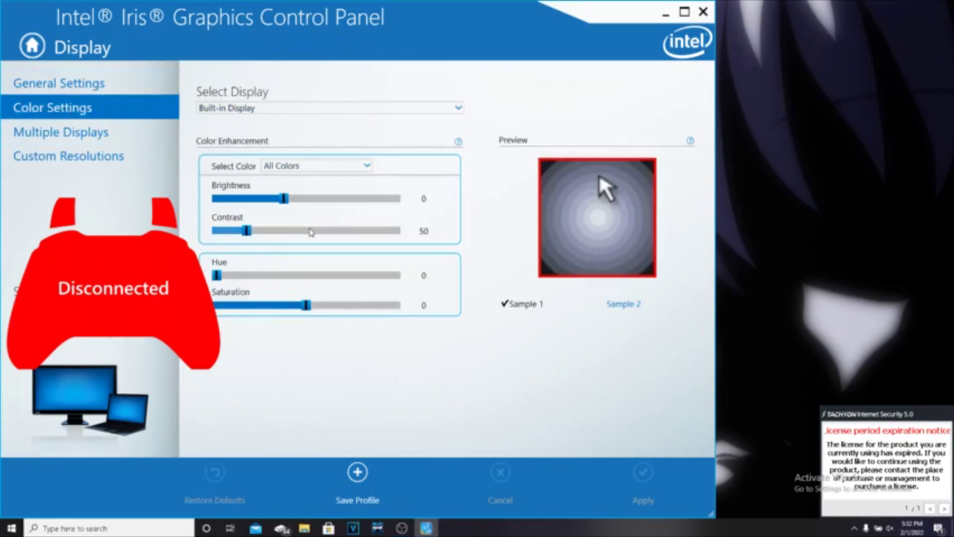
# - Adjust all colours together: set contrast to 49 and saturation to 2, with hue reset to 0
pyautogui.click(286, 166)
pyautogui.click(291, 166)
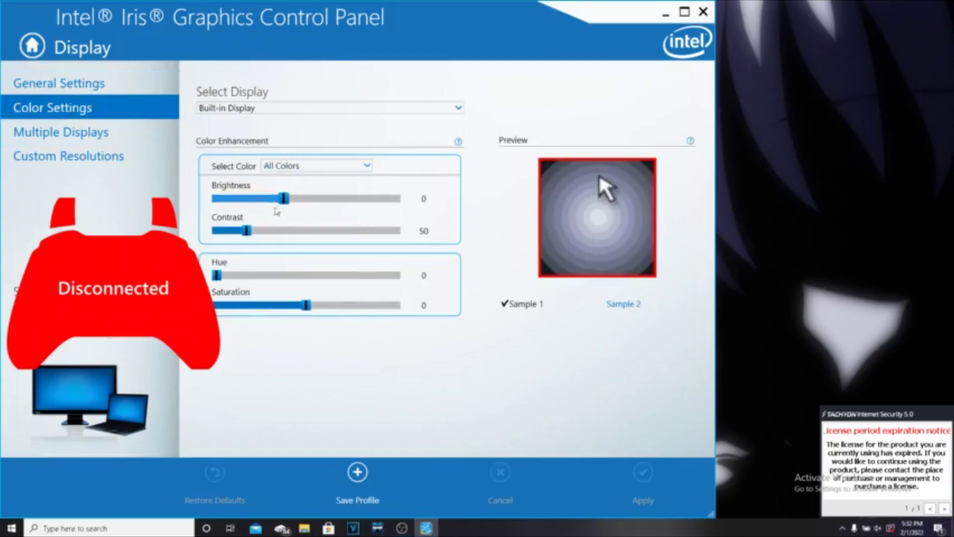
pyautogui.moveTo(248, 230)
pyautogui.mouseDown()
pyautogui.moveTo(259, 232)
pyautogui.moveTo(244, 232)
pyautogui.mouseUp()
pyautogui.moveTo(220, 276)
pyautogui.mouseDown()
pyautogui.moveTo(238, 276)
pyautogui.moveTo(217, 276)
pyautogui.mouseUp()
pyautogui.moveTo(307, 307)
pyautogui.mouseDown()
pyautogui.moveTo(319, 305)
pyautogui.moveTo(308, 305)
pyautogui.mouseUp()
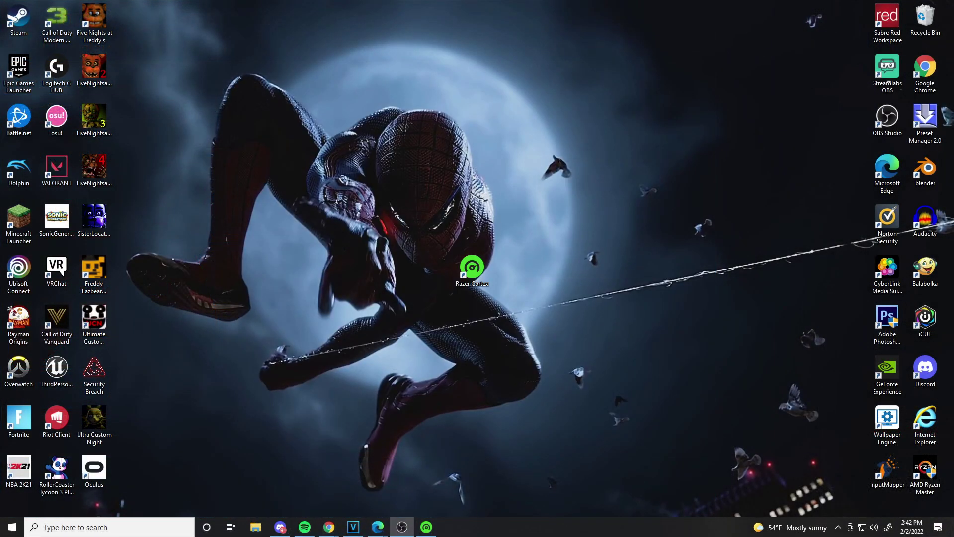
# - Launch Razer Cortex from its desktop icon, reposition the window, and show the Booster Prime page
pyautogui.rightClick(472, 133)
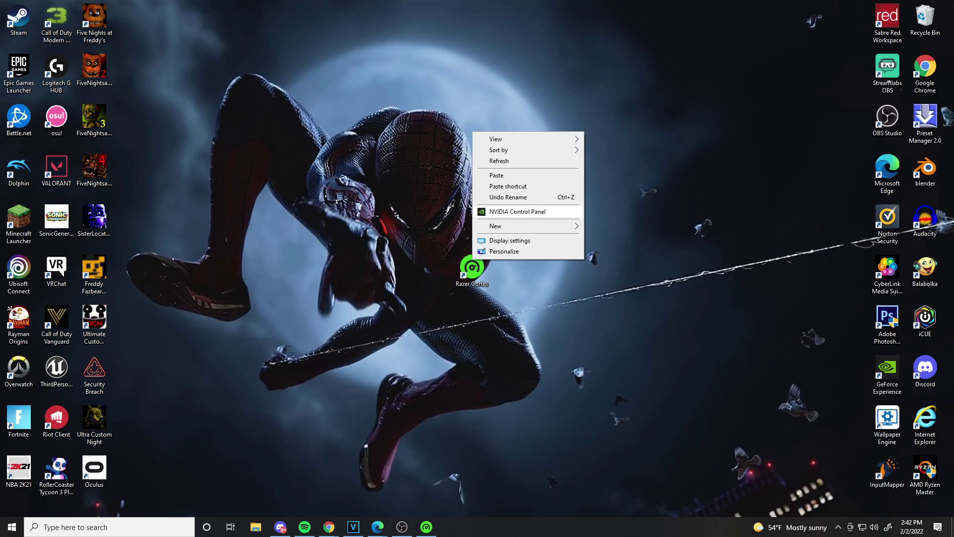
pyautogui.click(517, 211)
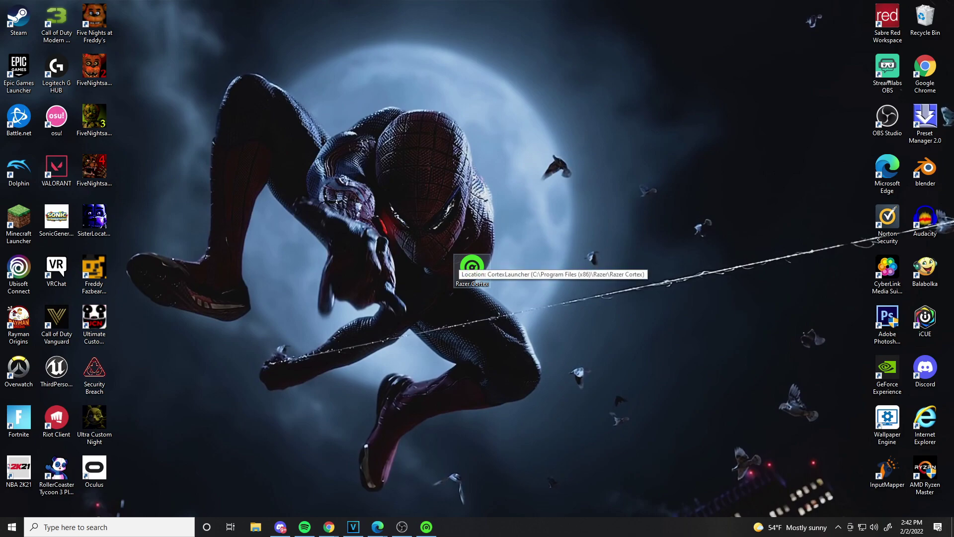
pyautogui.doubleClick(471, 266)
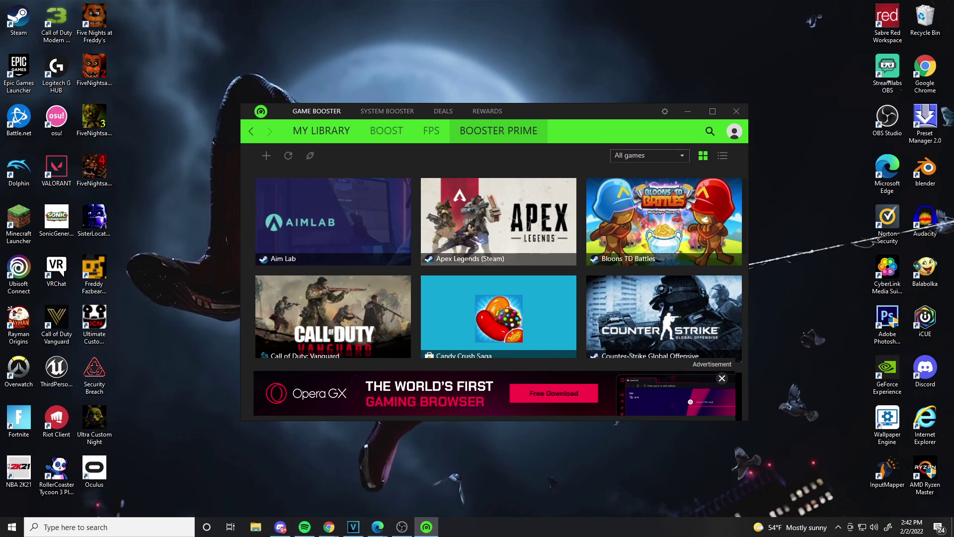
pyautogui.moveTo(538, 112); pyautogui.dragTo(527, 137)
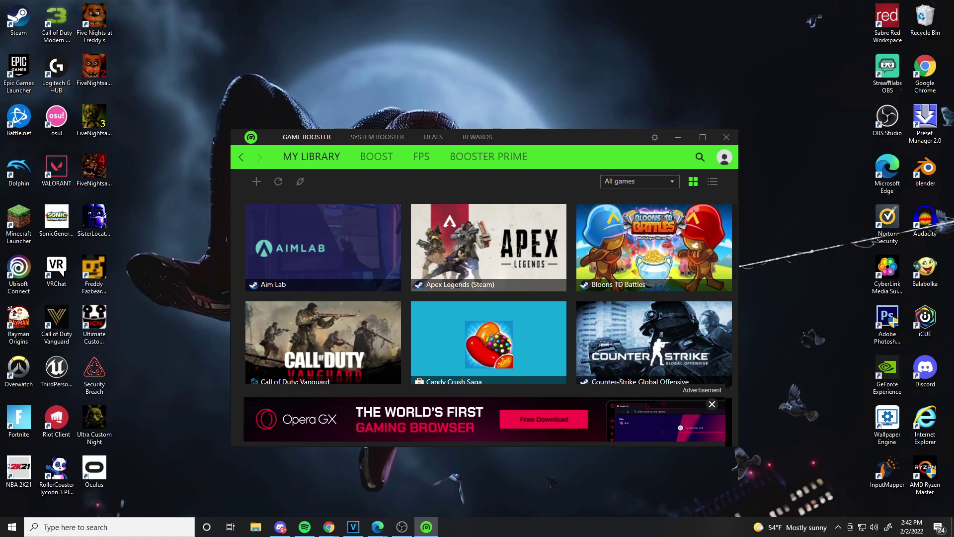
pyautogui.moveTo(528, 137)
pyautogui.mouseDown()
pyautogui.moveTo(488, 122)
pyautogui.moveTo(531, 151)
pyautogui.moveTo(531, 129)
pyautogui.mouseUp()
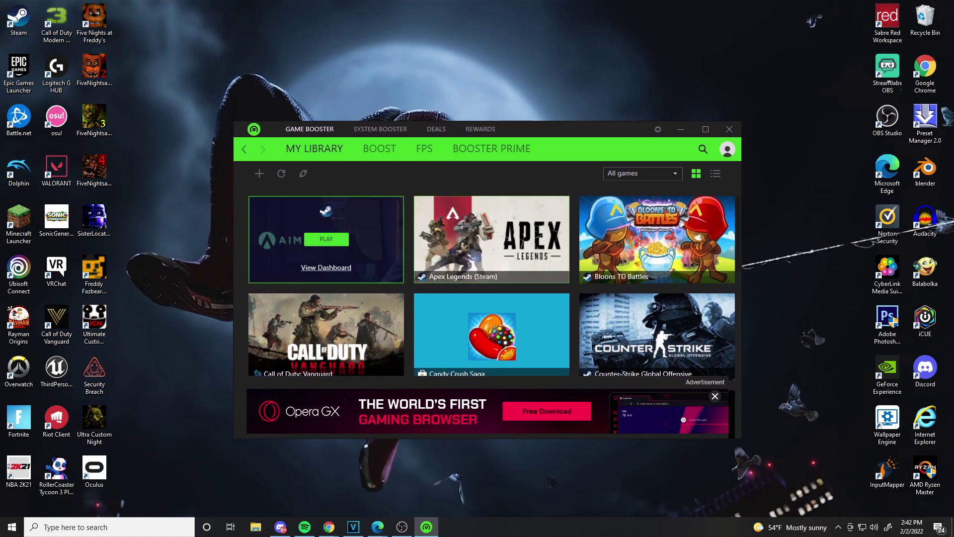
pyautogui.scroll(-7, 327, 268)
pyautogui.scroll(7, 491, 278)
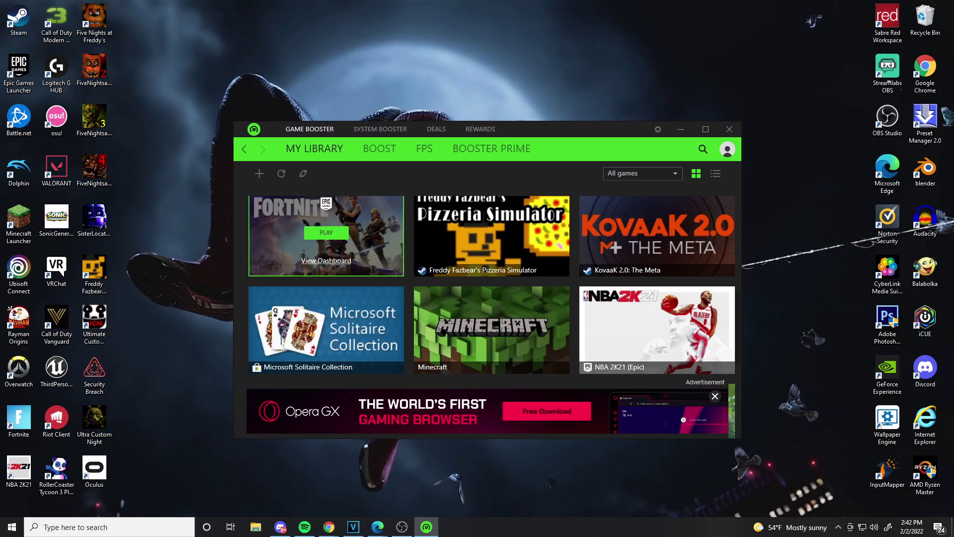
pyautogui.click(497, 149)
# - Open Valorant from Booster Prime's Supported Games list and bring up its colour adjustment panel
pyautogui.click(318, 149)
pyautogui.click(490, 149)
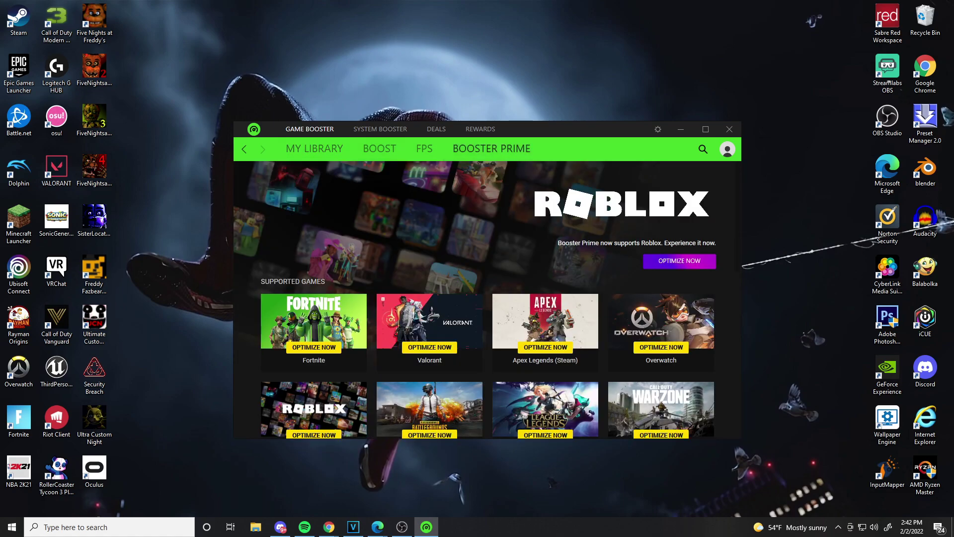
pyautogui.scroll(-1, 430, 323)
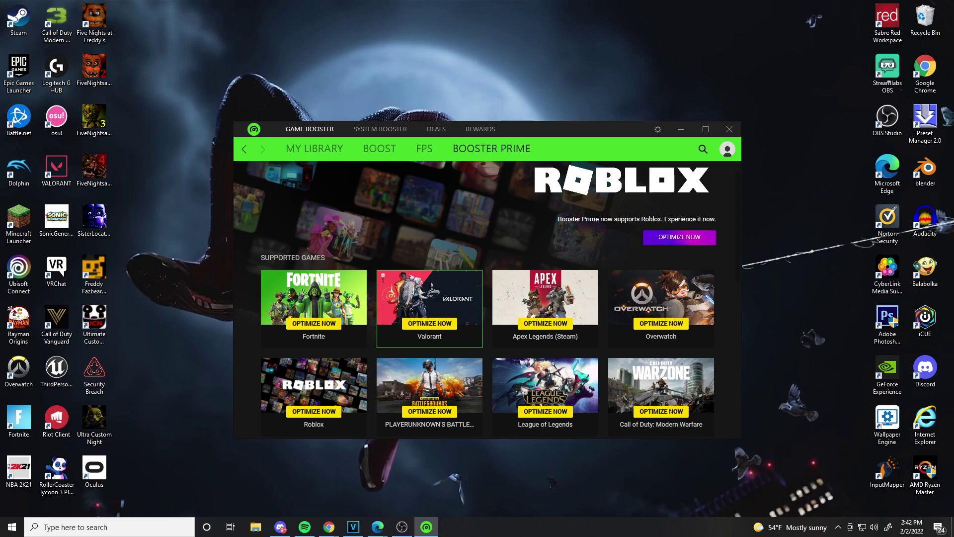
pyautogui.click(429, 306)
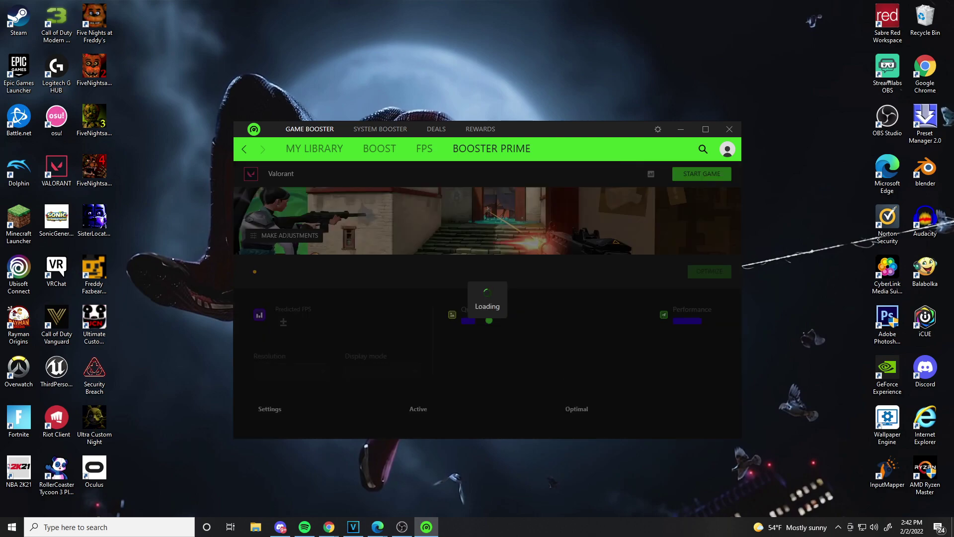
pyautogui.rightClick(459, 72)
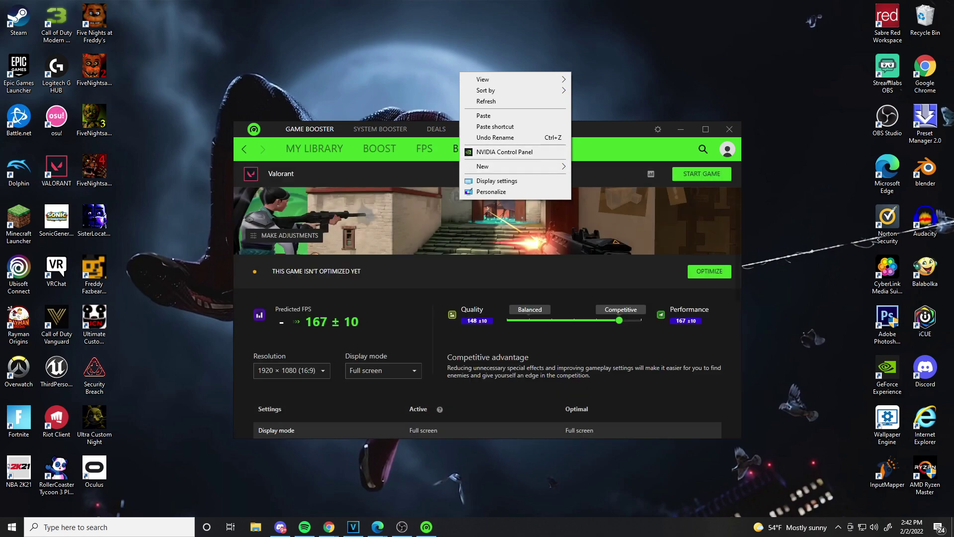
pyautogui.click(432, 271)
pyautogui.scroll(-1, 487, 312)
pyautogui.click(285, 211)
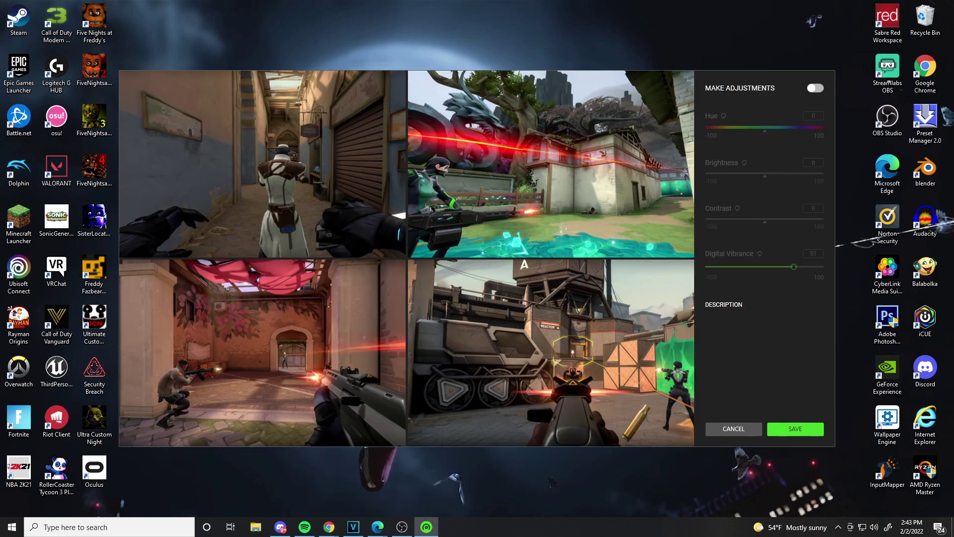
pyautogui.click(734, 428)
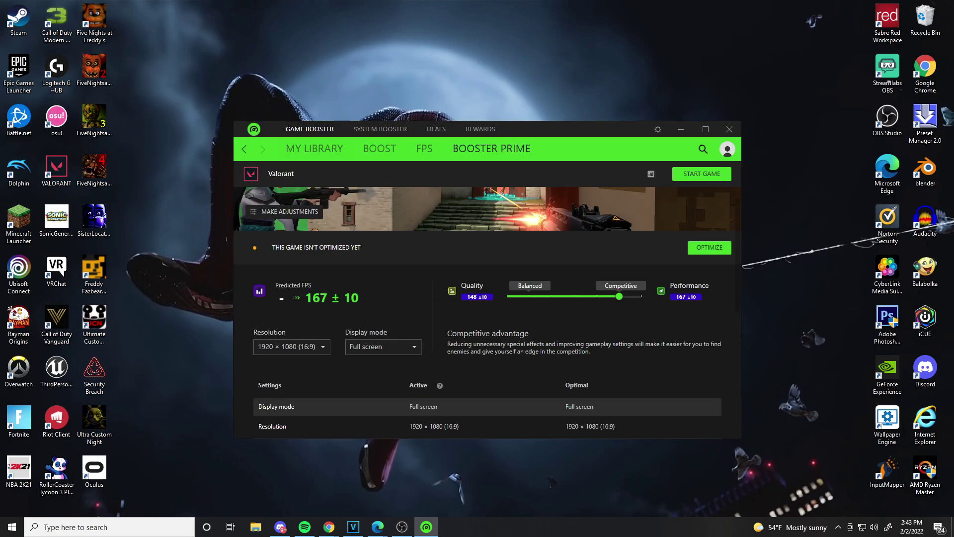
pyautogui.click(297, 152)
pyautogui.moveTo(508, 133); pyautogui.dragTo(478, 117)
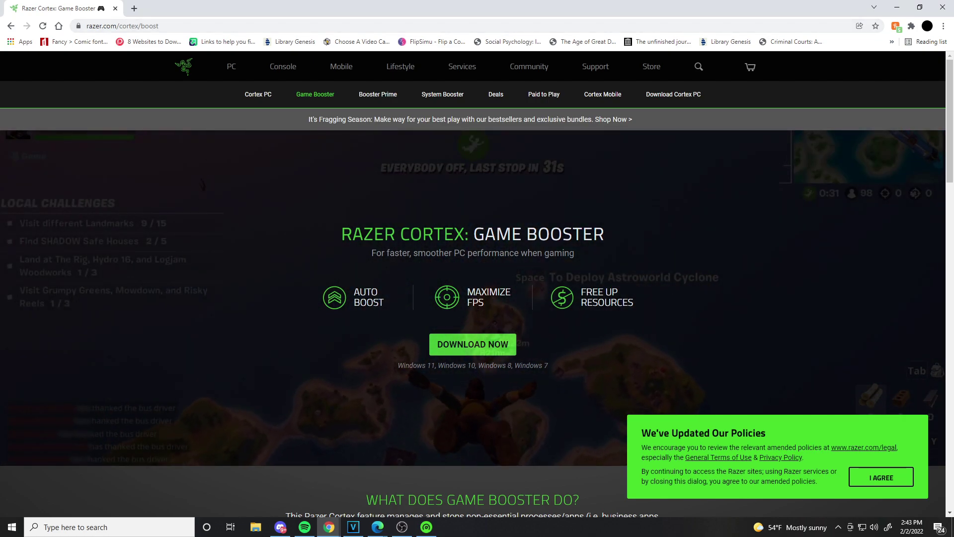
pyautogui.click(897, 7)
pyautogui.moveTo(502, 97); pyautogui.dragTo(555, 113)
pyautogui.click(483, 138)
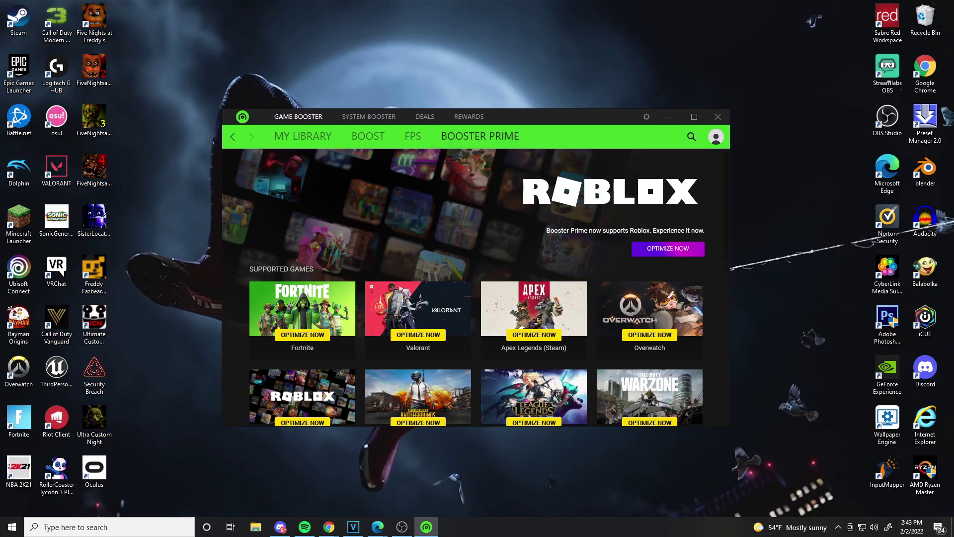
pyautogui.click(418, 313)
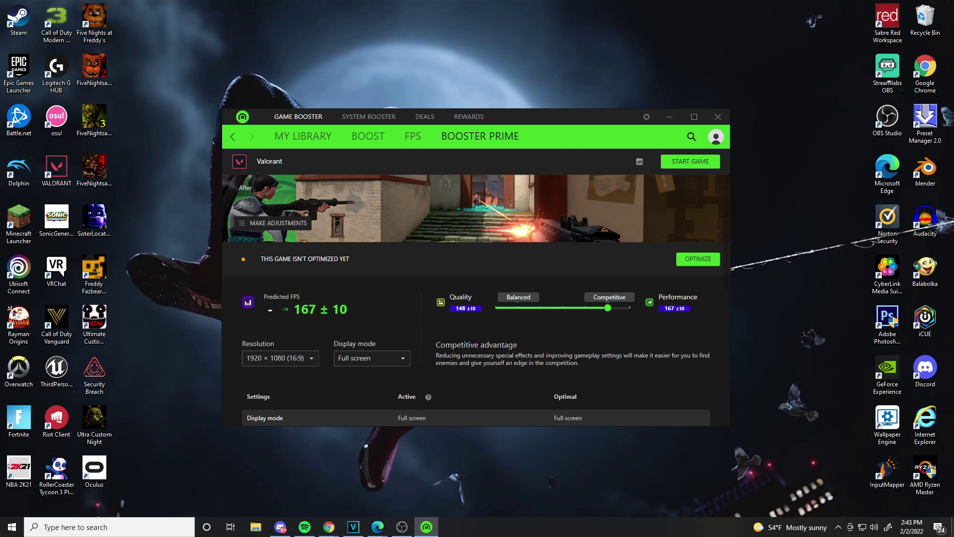
pyautogui.click(272, 223)
# - Enable Valorant's colour adjustments, test Digital Vibrance from 51 down to 27 and other levels, then cancel
pyautogui.click(815, 88)
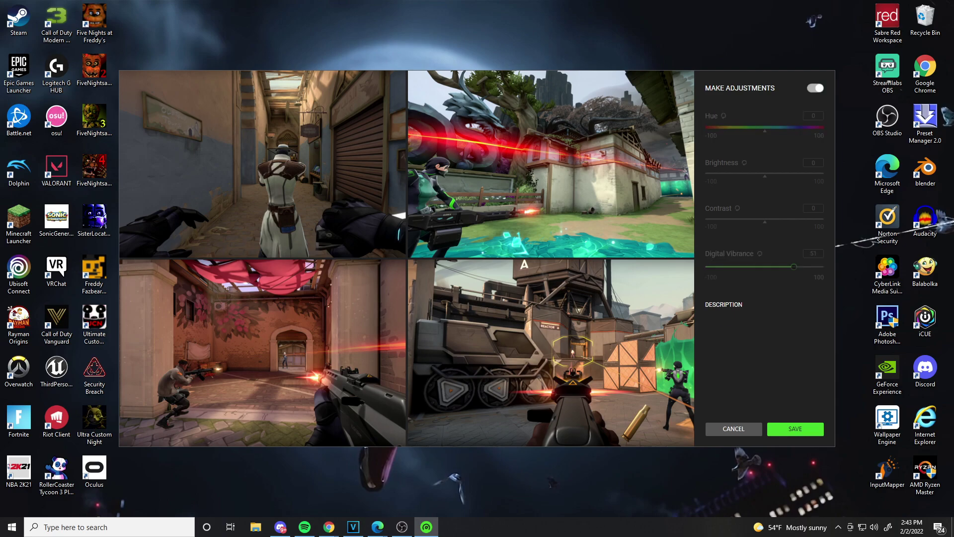
pyautogui.moveTo(794, 267); pyautogui.dragTo(780, 267)
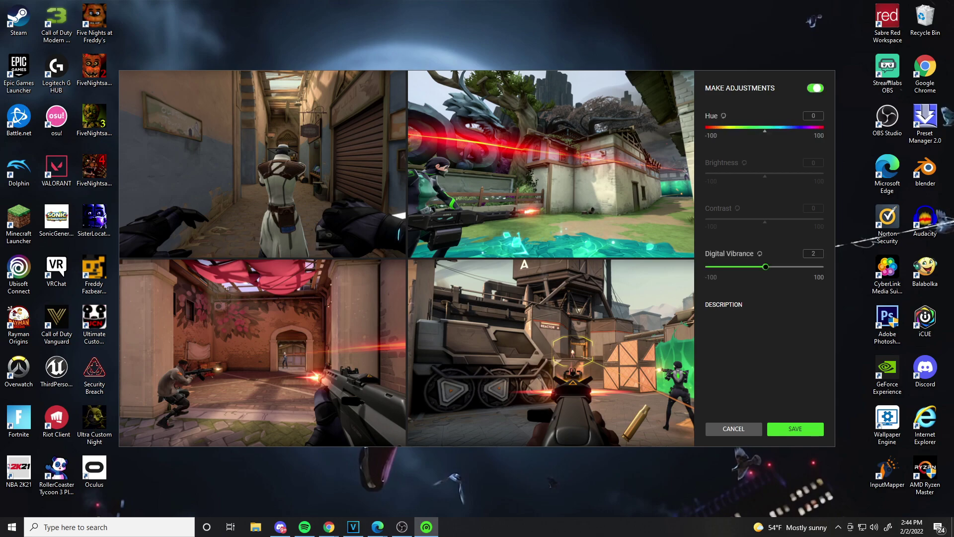
pyautogui.moveTo(766, 266); pyautogui.dragTo(791, 267)
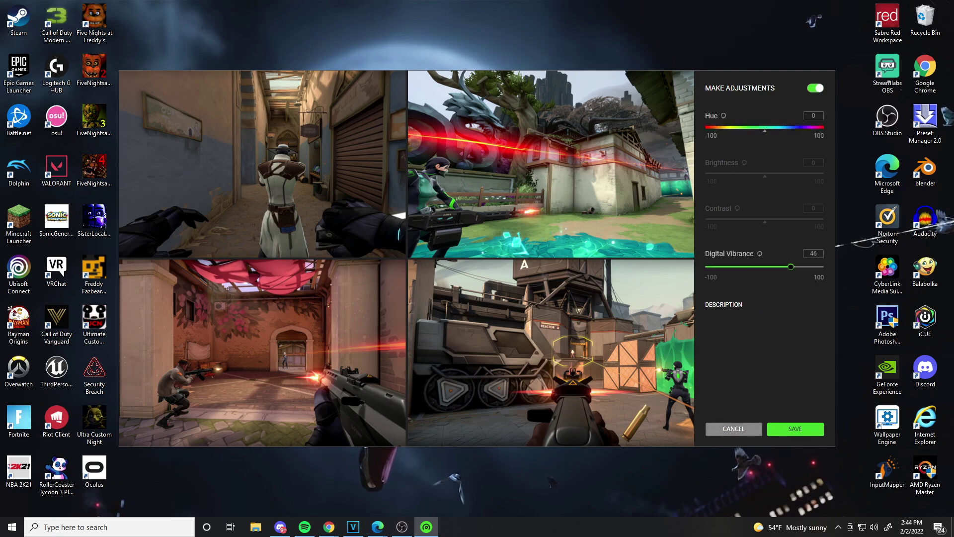
pyautogui.click(733, 429)
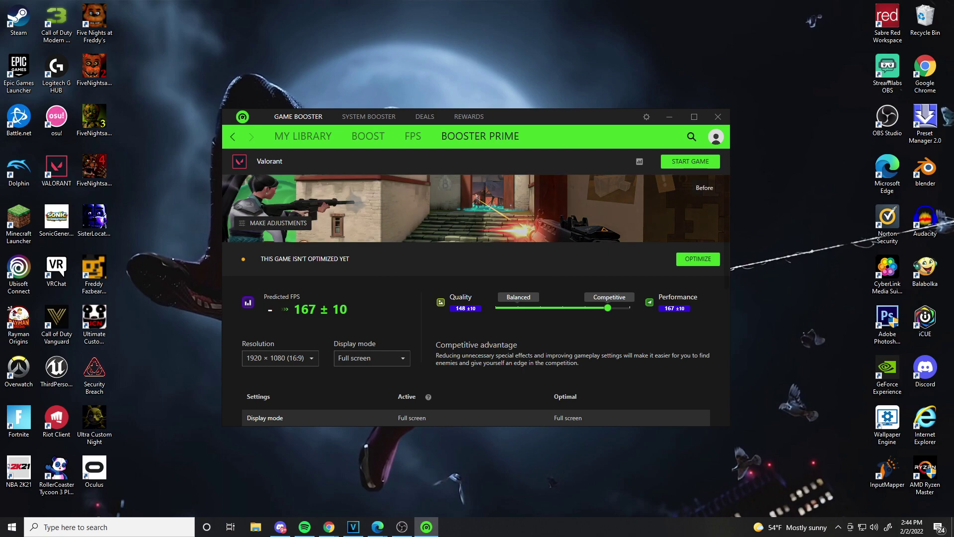
# - Hide and reopen Razer Cortex, returning to Valorant's adjustment panel with Digital Vibrance at 51
pyautogui.click(670, 117)
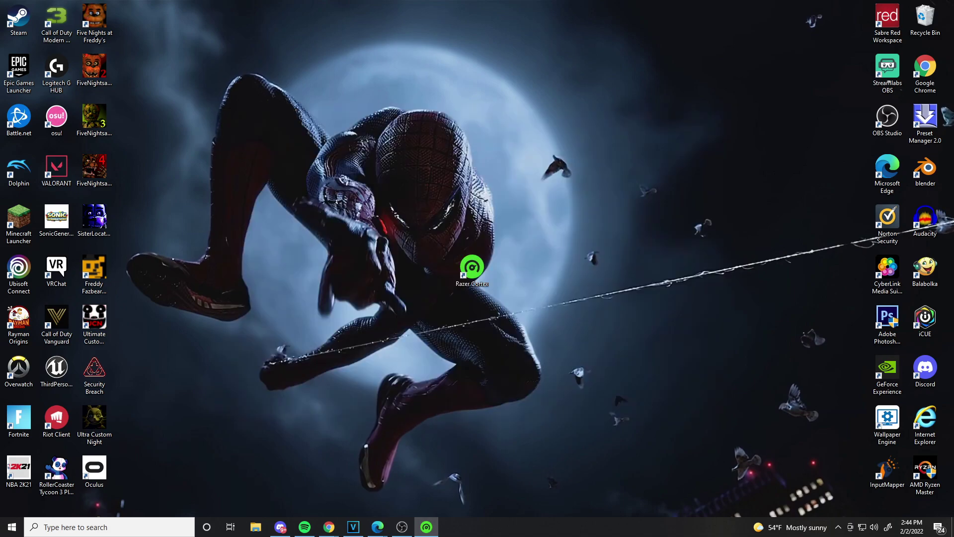
pyautogui.rightClick(439, 174)
pyautogui.click(474, 257)
pyautogui.doubleClick(471, 269)
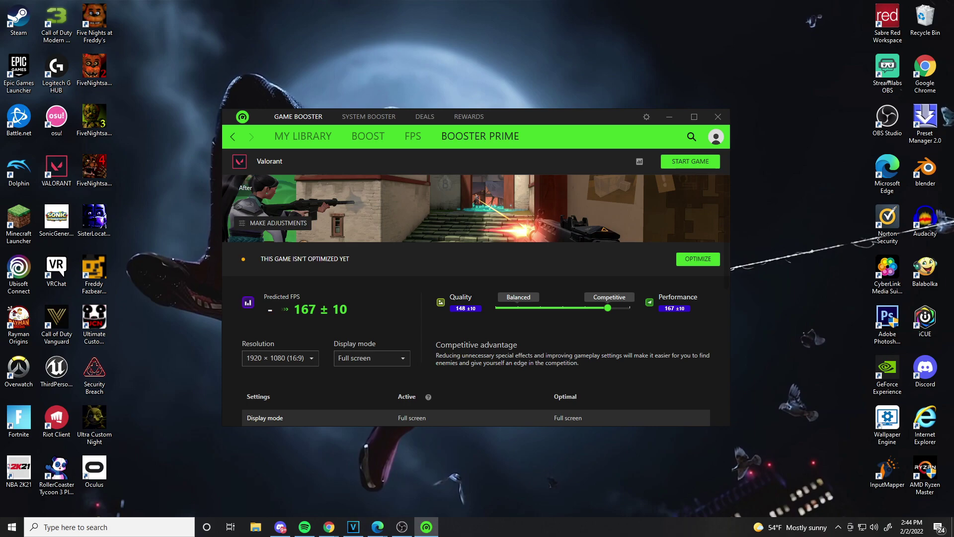
pyautogui.scroll(-4, 475, 299)
pyautogui.scroll(4, 476, 298)
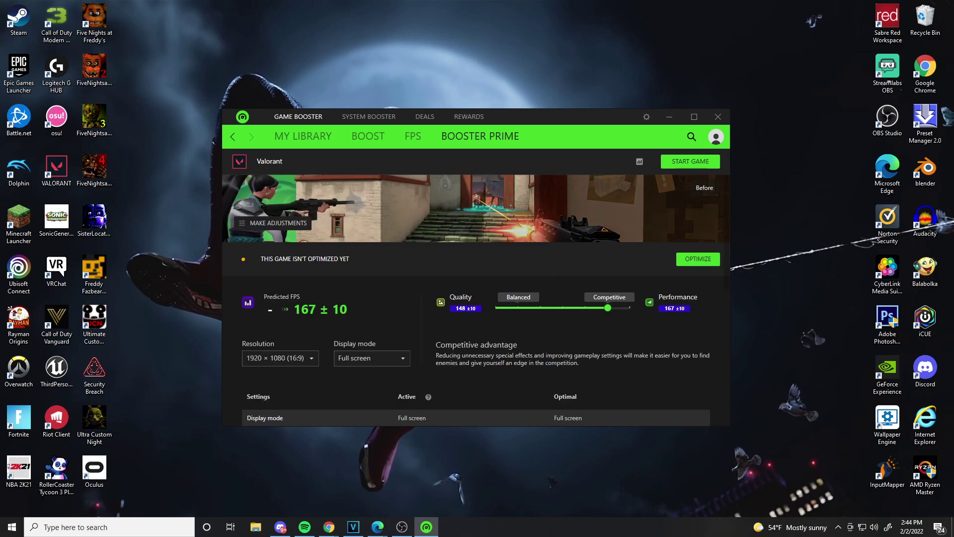
pyautogui.click(273, 223)
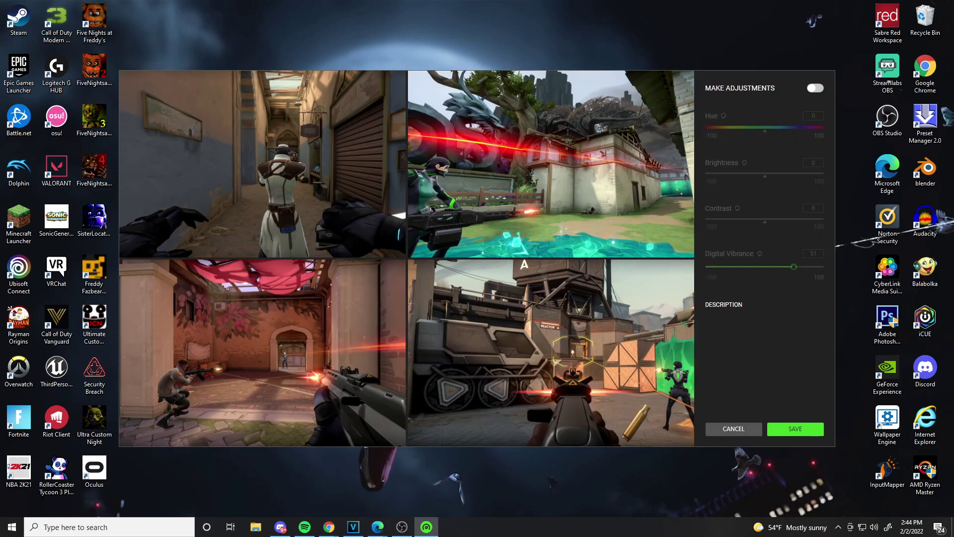
# - Save the Valorant colour adjustments and return to its Booster Prime page
pyautogui.click(734, 429)
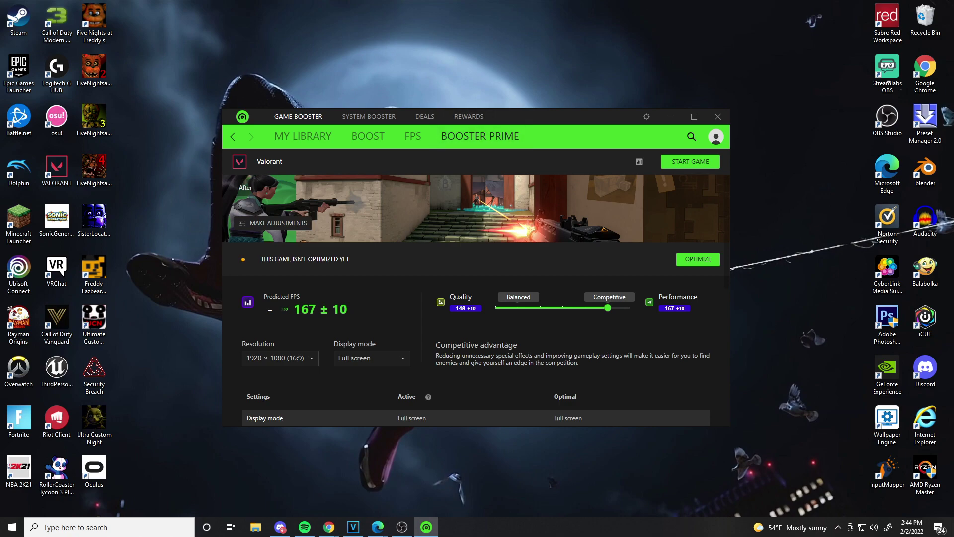
pyautogui.moveTo(546, 116)
pyautogui.mouseDown()
pyautogui.moveTo(533, 119)
pyautogui.moveTo(544, 123)
pyautogui.mouseUp()
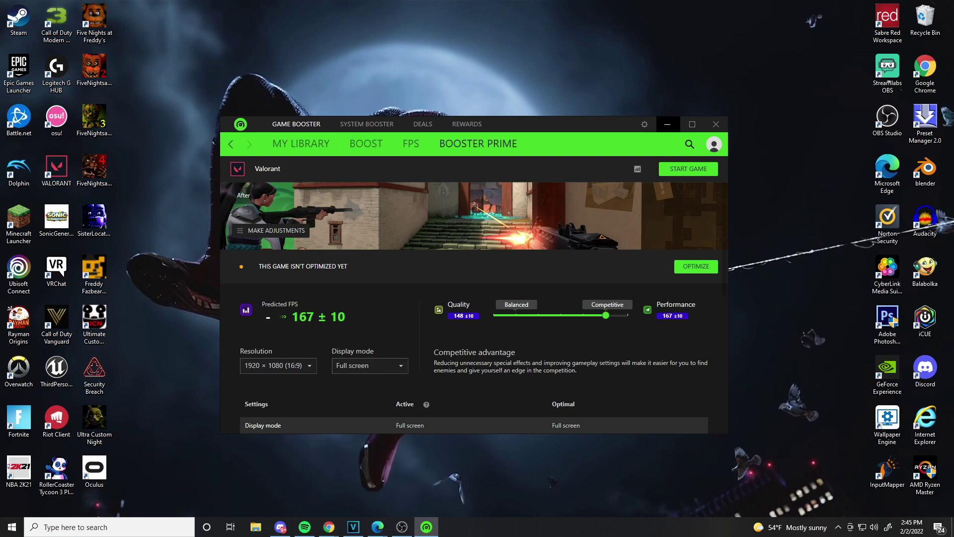
pyautogui.moveTo(593, 130)
pyautogui.mouseDown()
pyautogui.moveTo(604, 79)
pyautogui.moveTo(596, 144)
pyautogui.mouseUp()
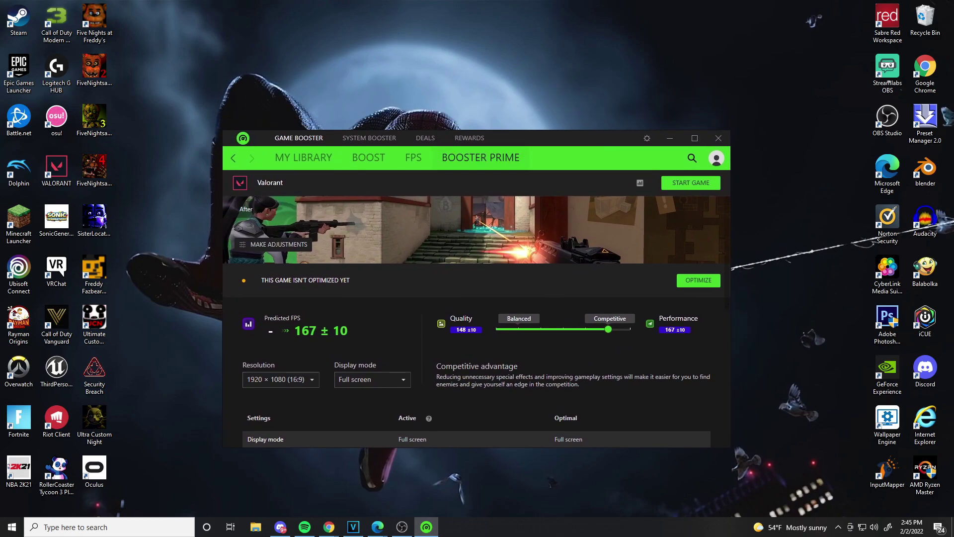
pyautogui.click(274, 244)
pyautogui.click(735, 429)
pyautogui.moveTo(576, 143)
pyautogui.mouseDown()
pyautogui.moveTo(475, 182)
pyautogui.moveTo(588, 164)
pyautogui.moveTo(560, 138)
pyautogui.mouseUp()
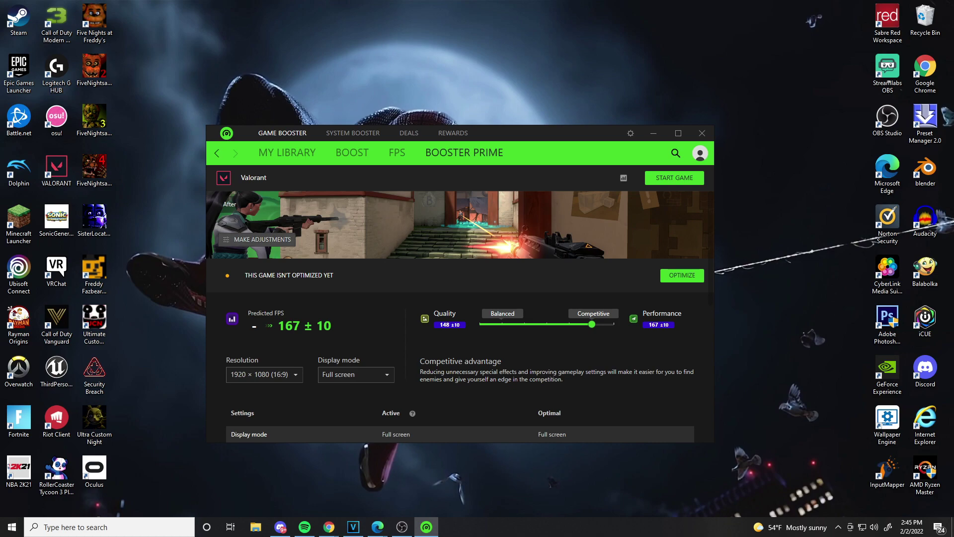
pyautogui.moveTo(508, 140); pyautogui.dragTo(487, 150)
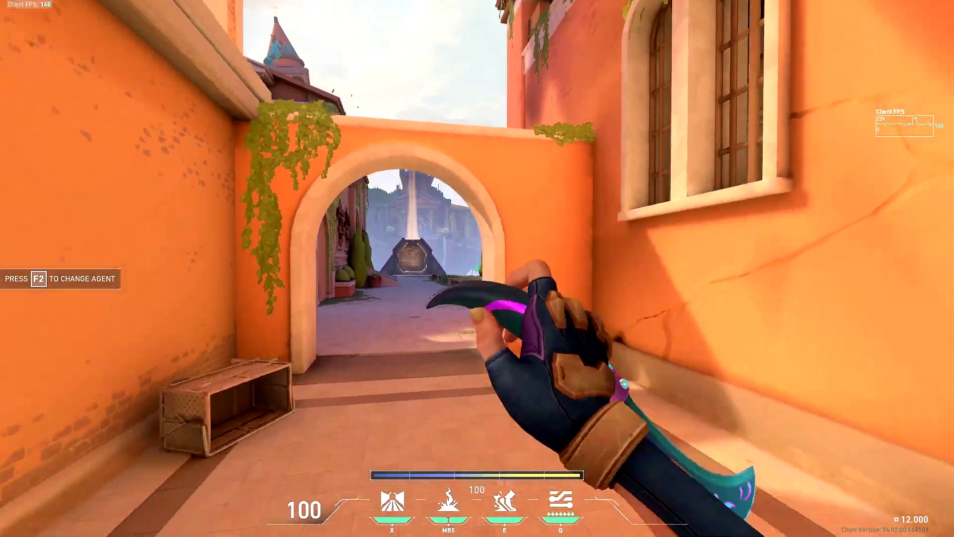
# - Buy a Phantom rifle from the buy menu and equip it
pyautogui.press('1')
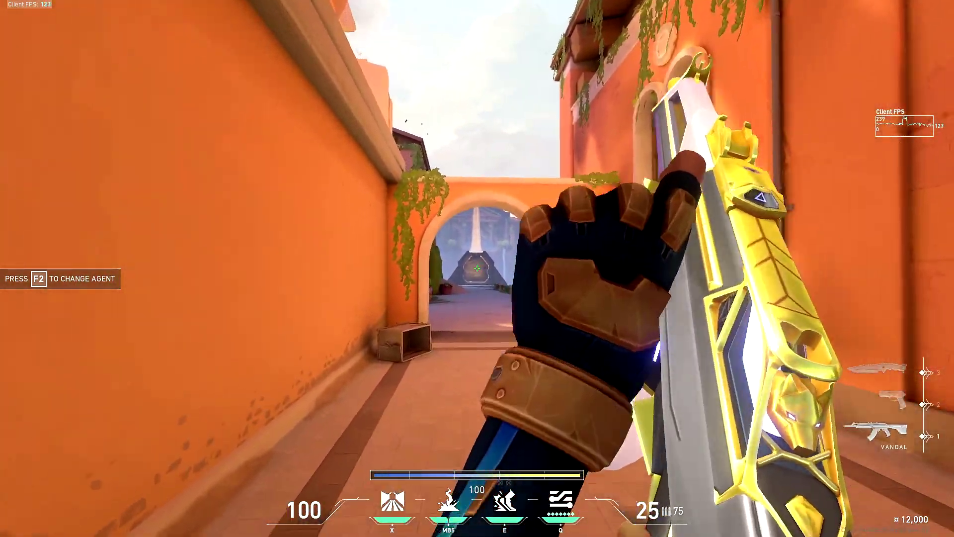
pyautogui.press('b')
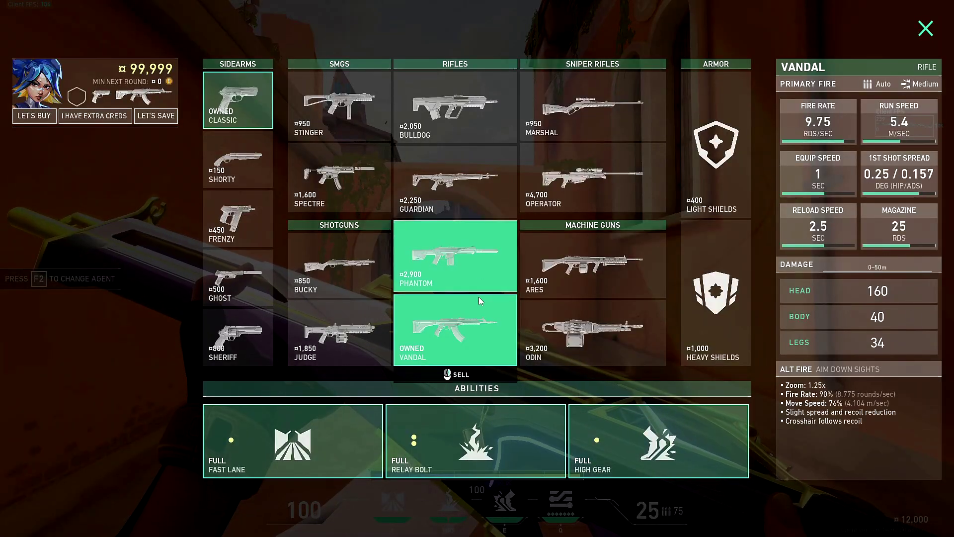
pyautogui.click(479, 297)
pyautogui.press('b')
# - Inspect the Phantom and swap between it and the knife
pyautogui.press('w')
pyautogui.press('y')
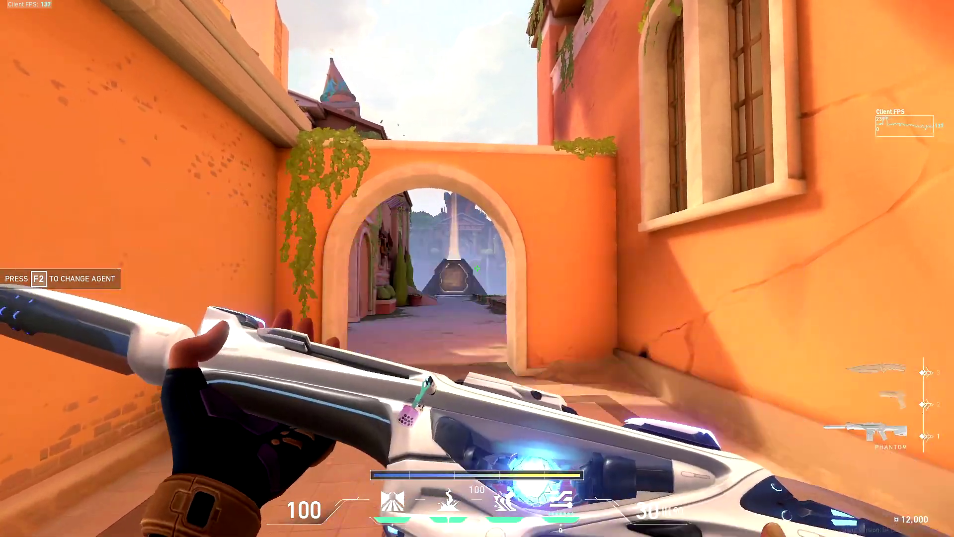
pyautogui.press('3')
pyautogui.press('1')
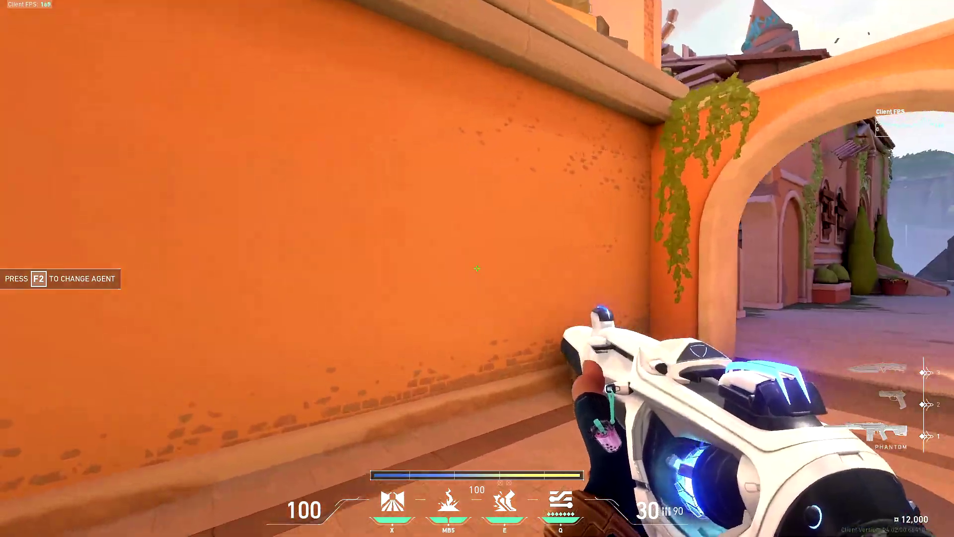
pyautogui.press('3')
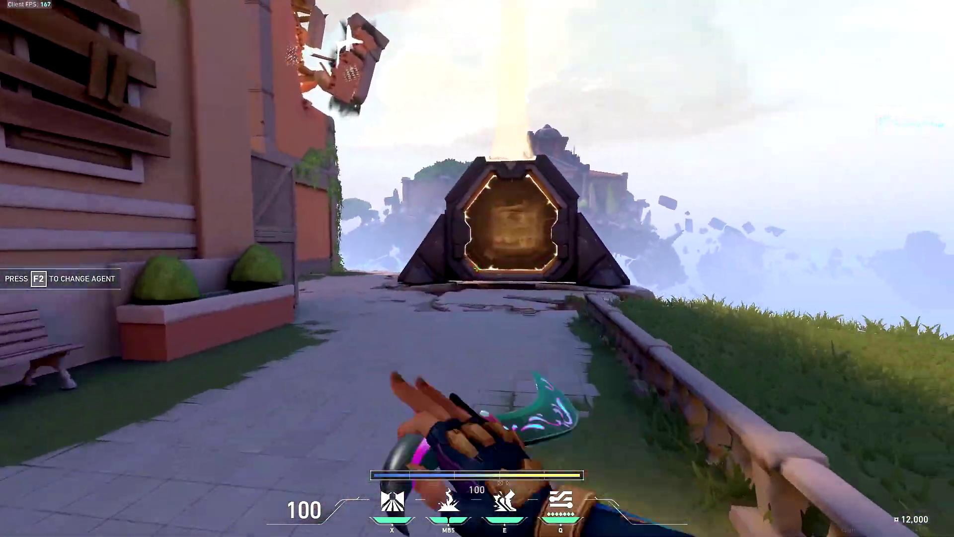
# - Walk down the alley, through the arched passage and past the broken wall
pyautogui.press('w')
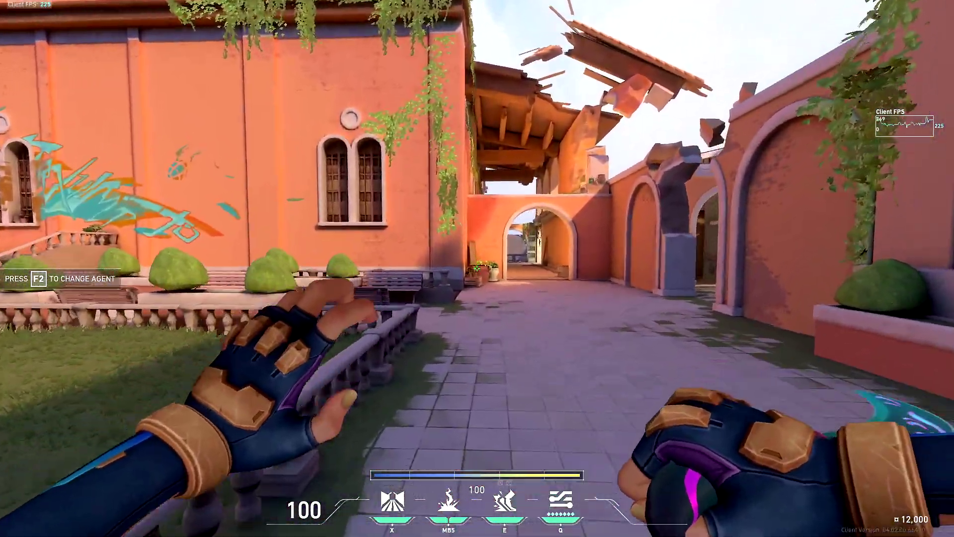
pyautogui.press('w')
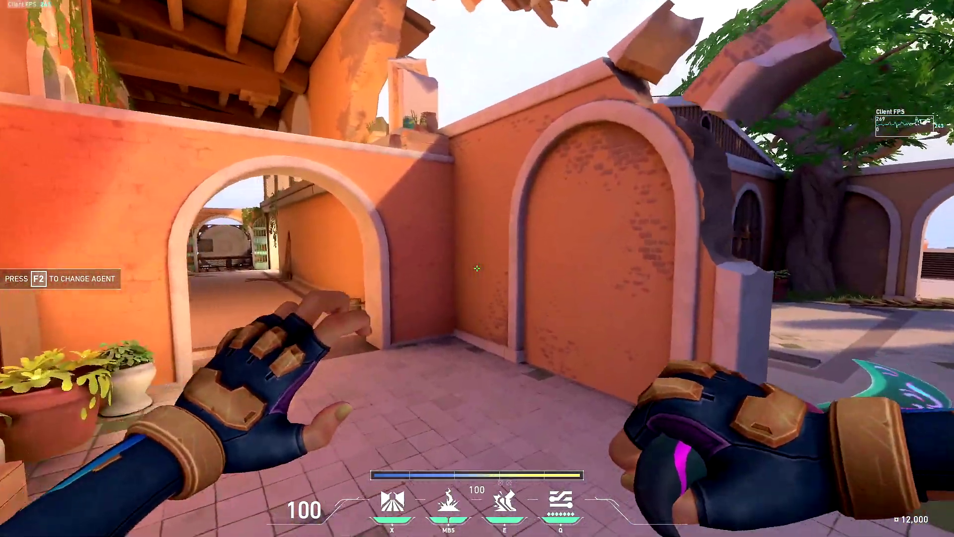
pyautogui.press('w')
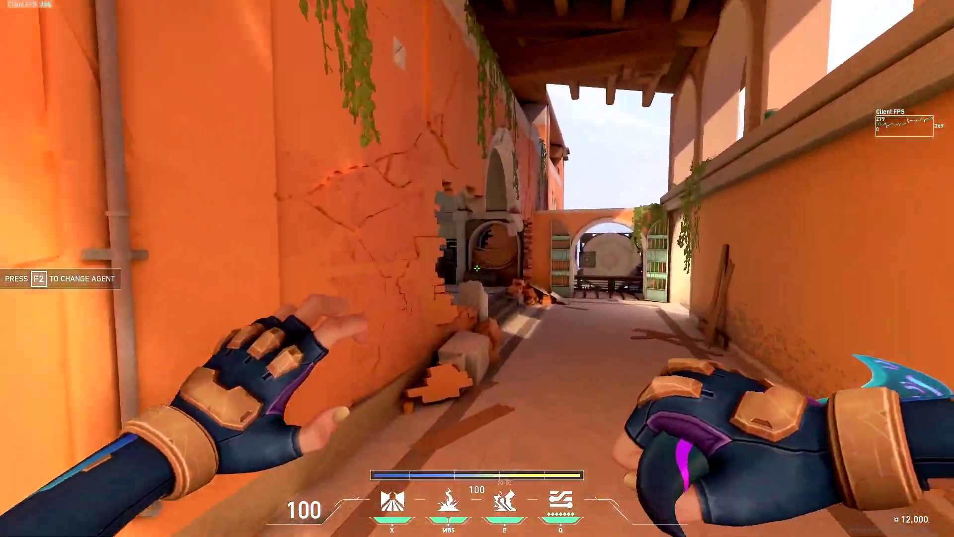
pyautogui.press('w')
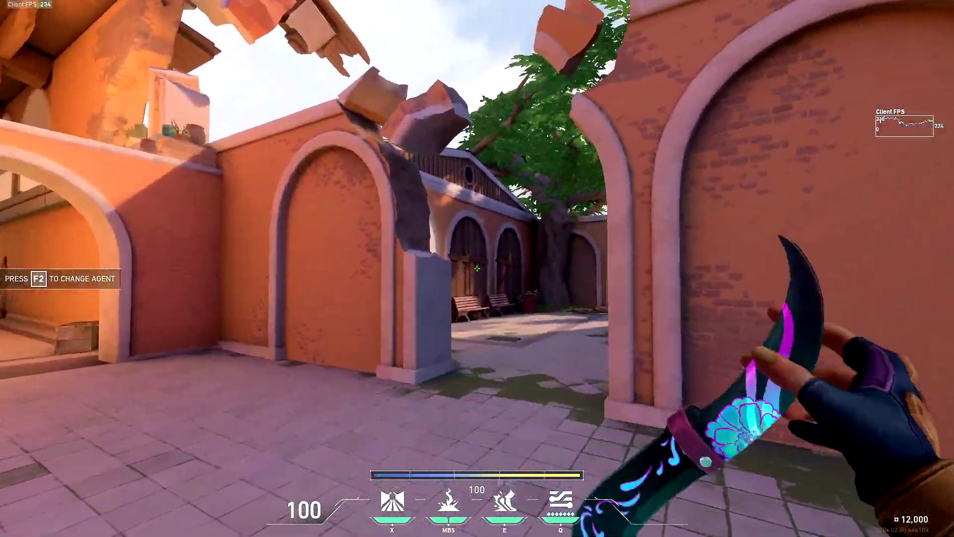
pyautogui.press('w')
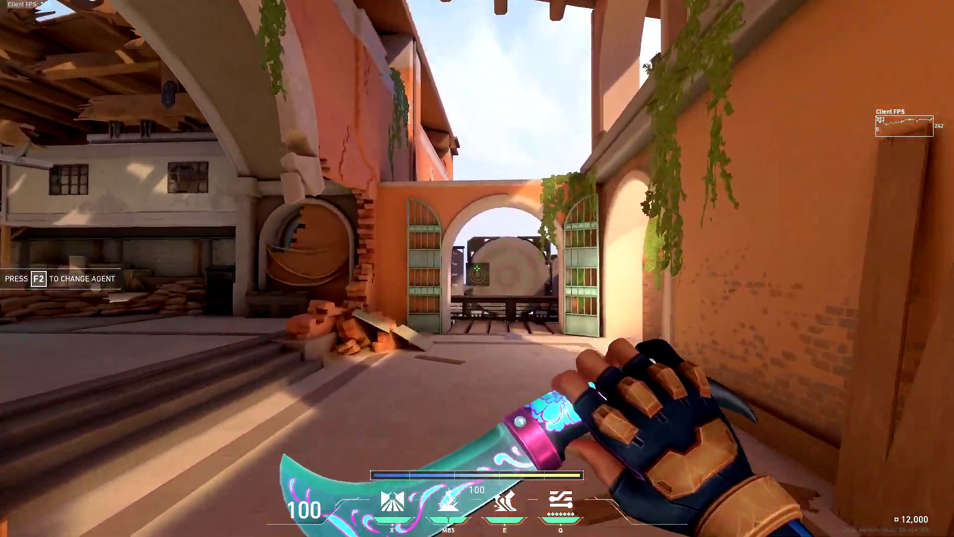
# - Cross the wooden pier by the dock and walk up to the glowing portal gate
pyautogui.press('w')
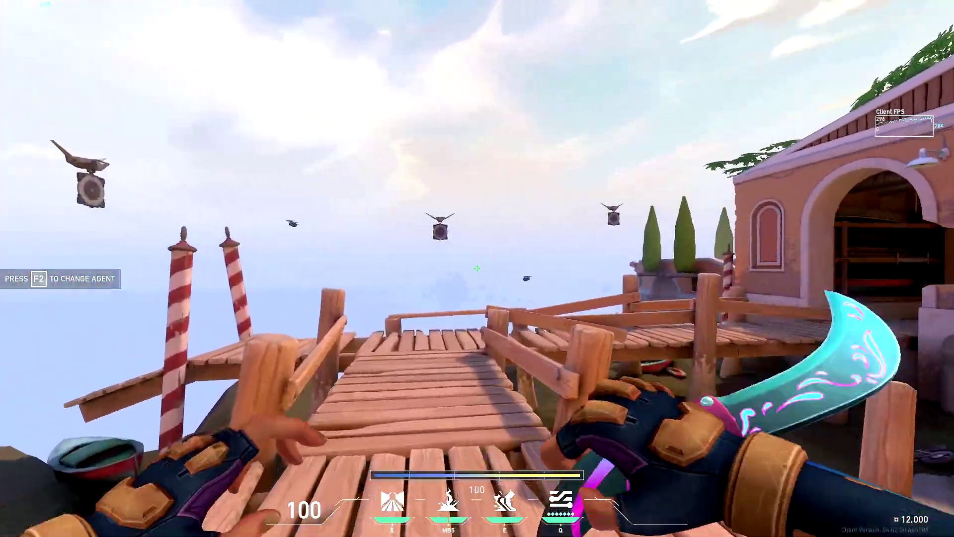
pyautogui.press('w')
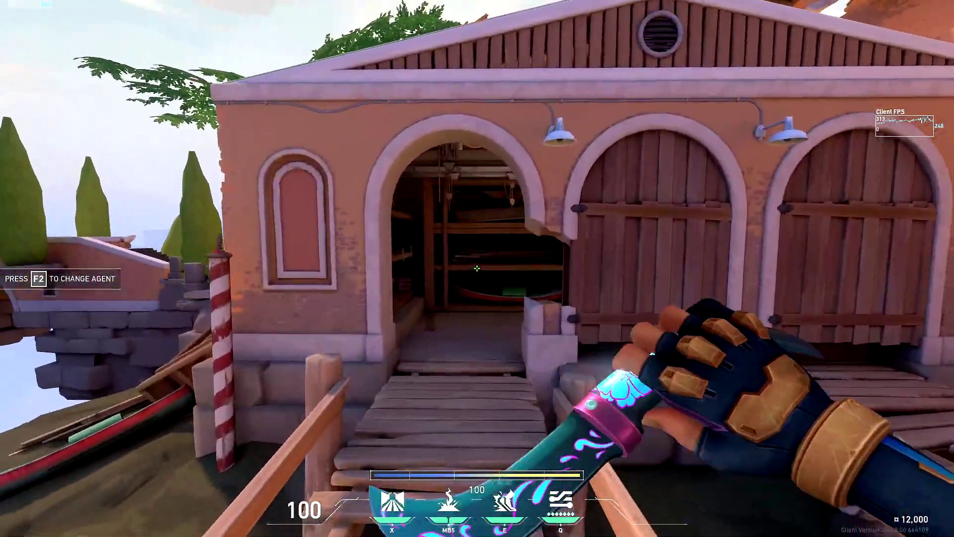
pyautogui.press('1')
pyautogui.press('3')
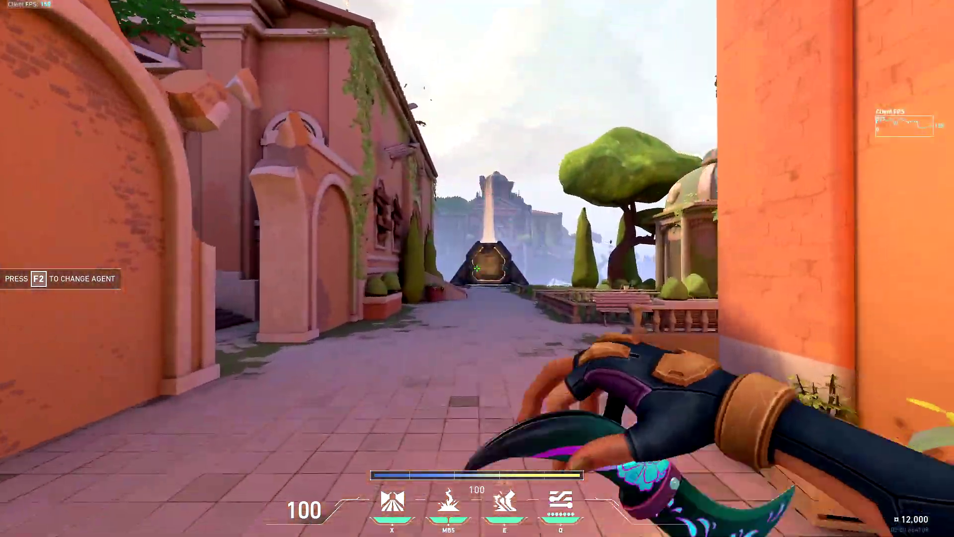
pyautogui.press('w')
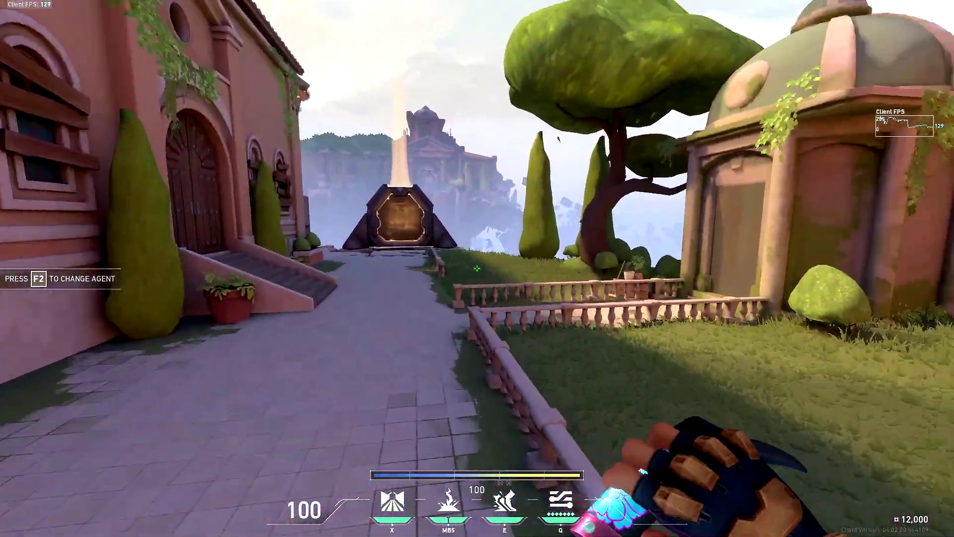
pyautogui.press('w')
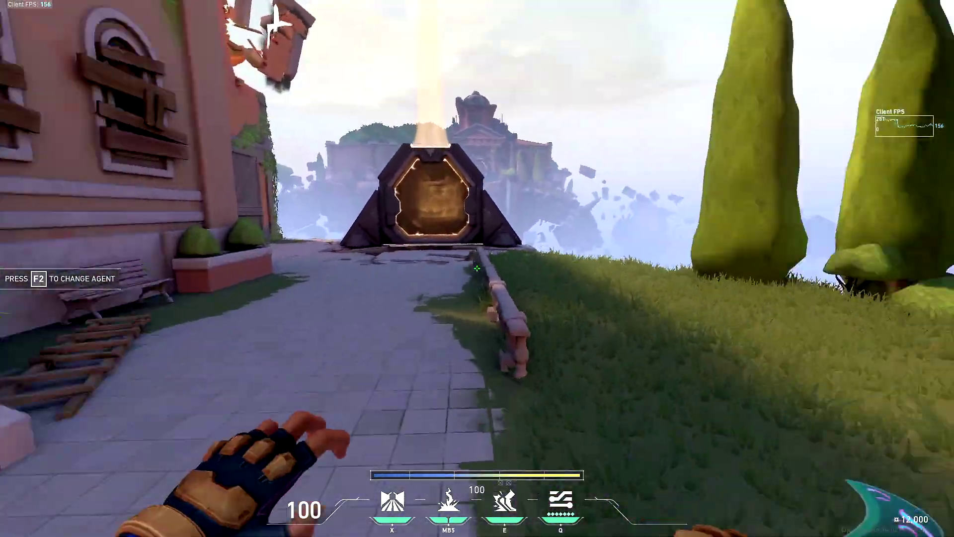
pyautogui.press('w')
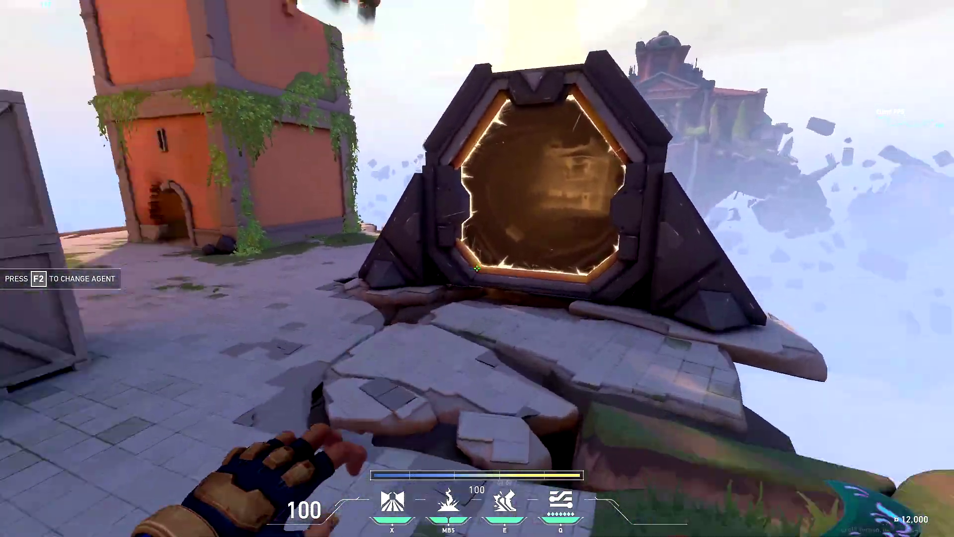